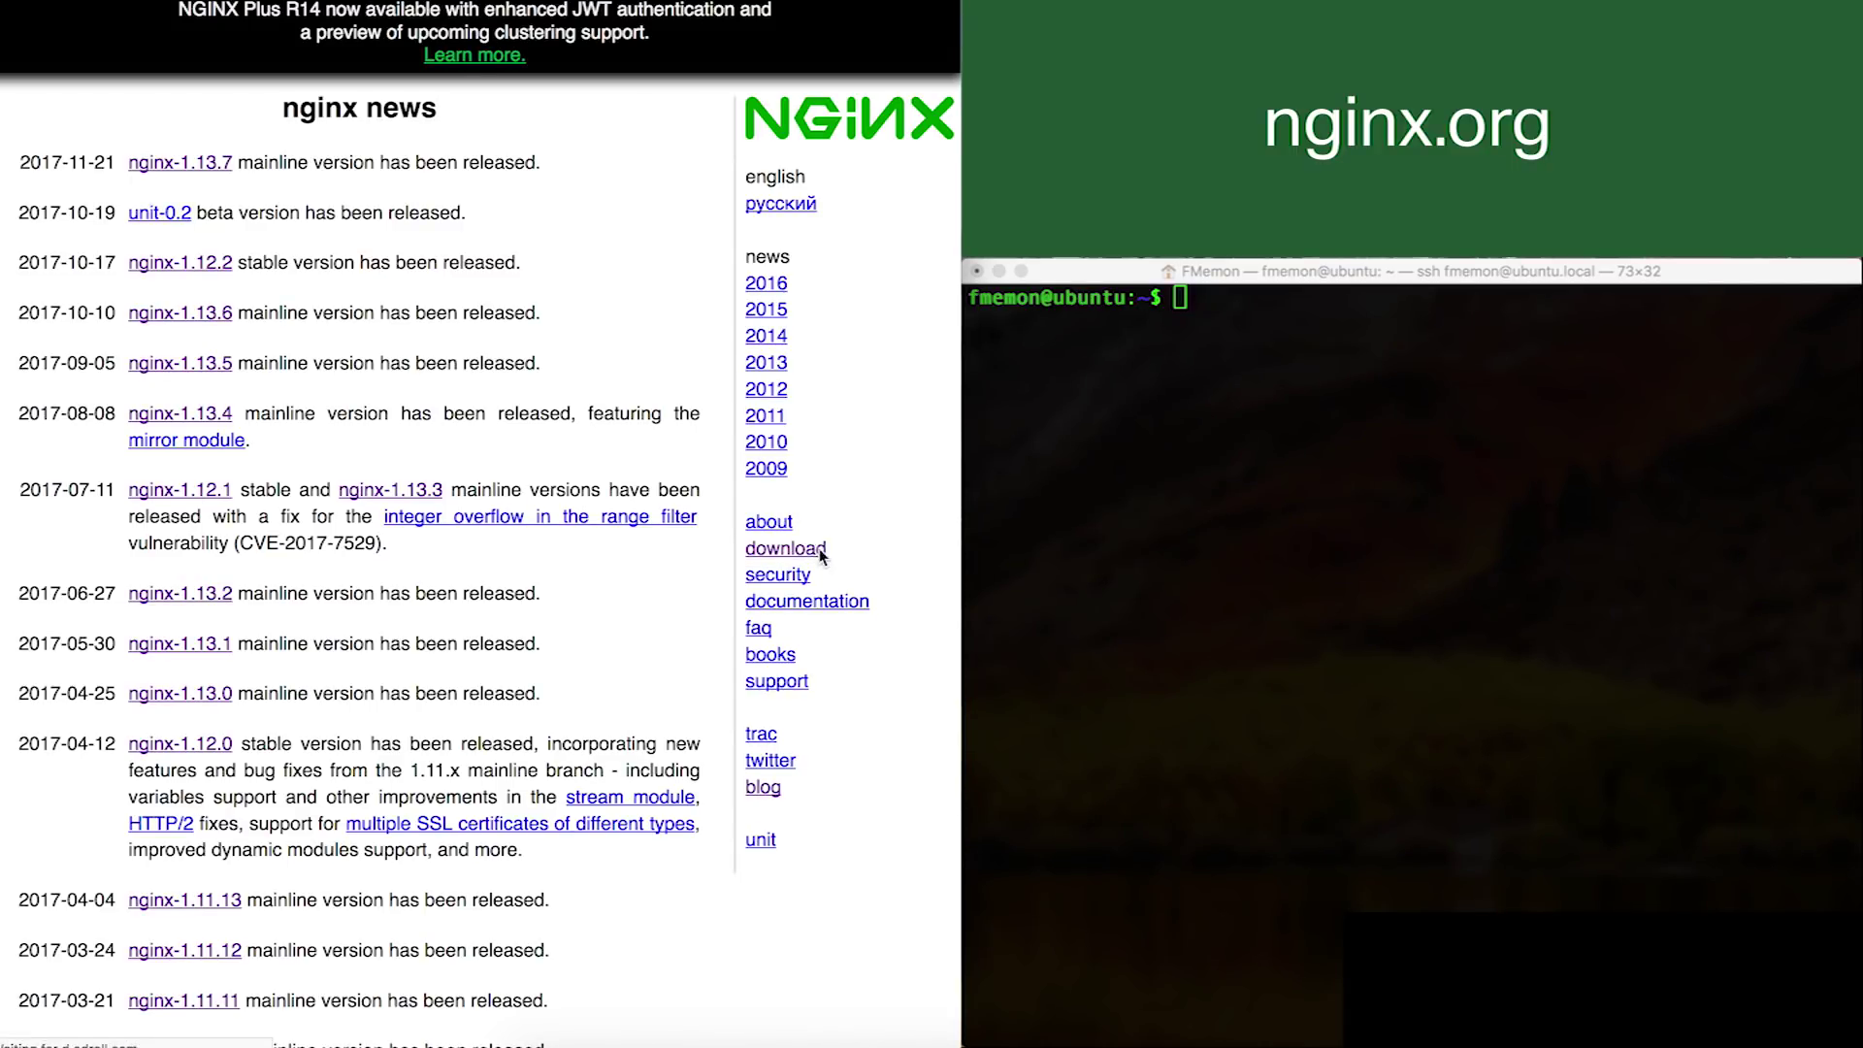
# Step: Go to the nginx.org download page and scroll down to the Pre-Built Packages section
pyautogui.click(819, 545)
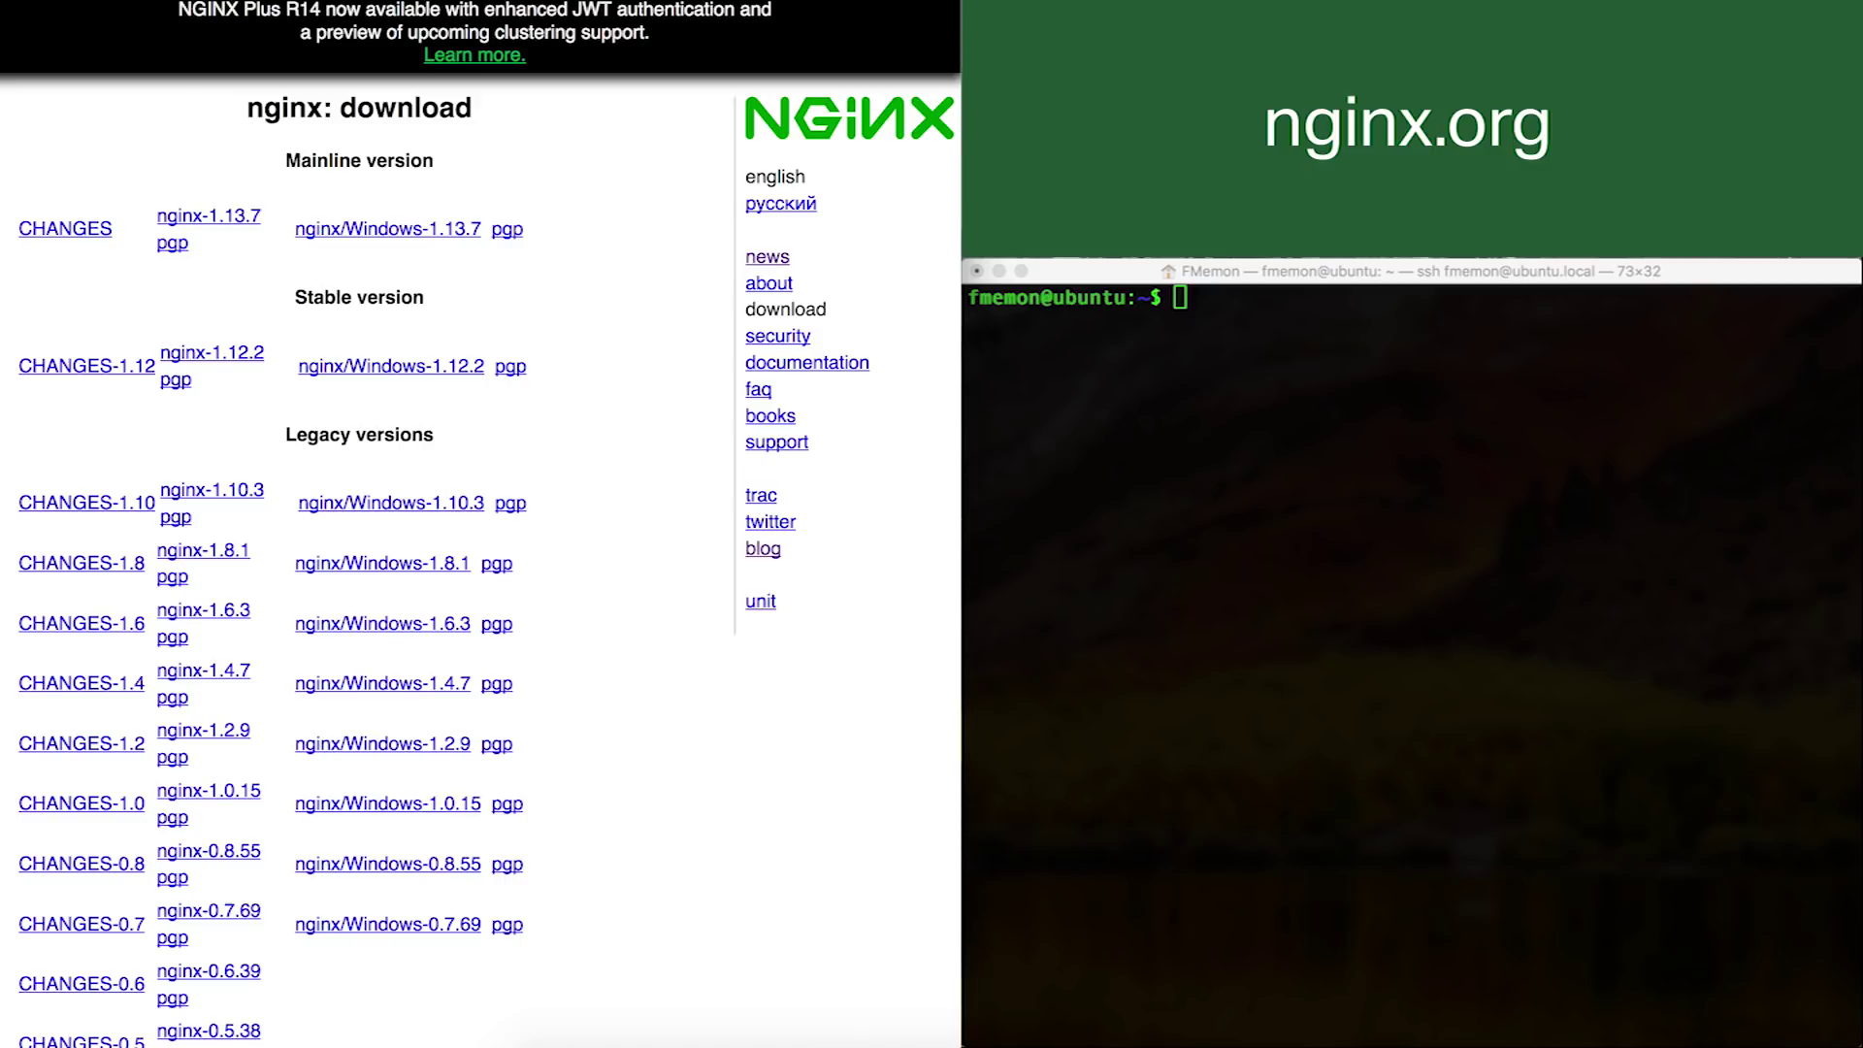
pyautogui.scroll(-5, 895, 649)
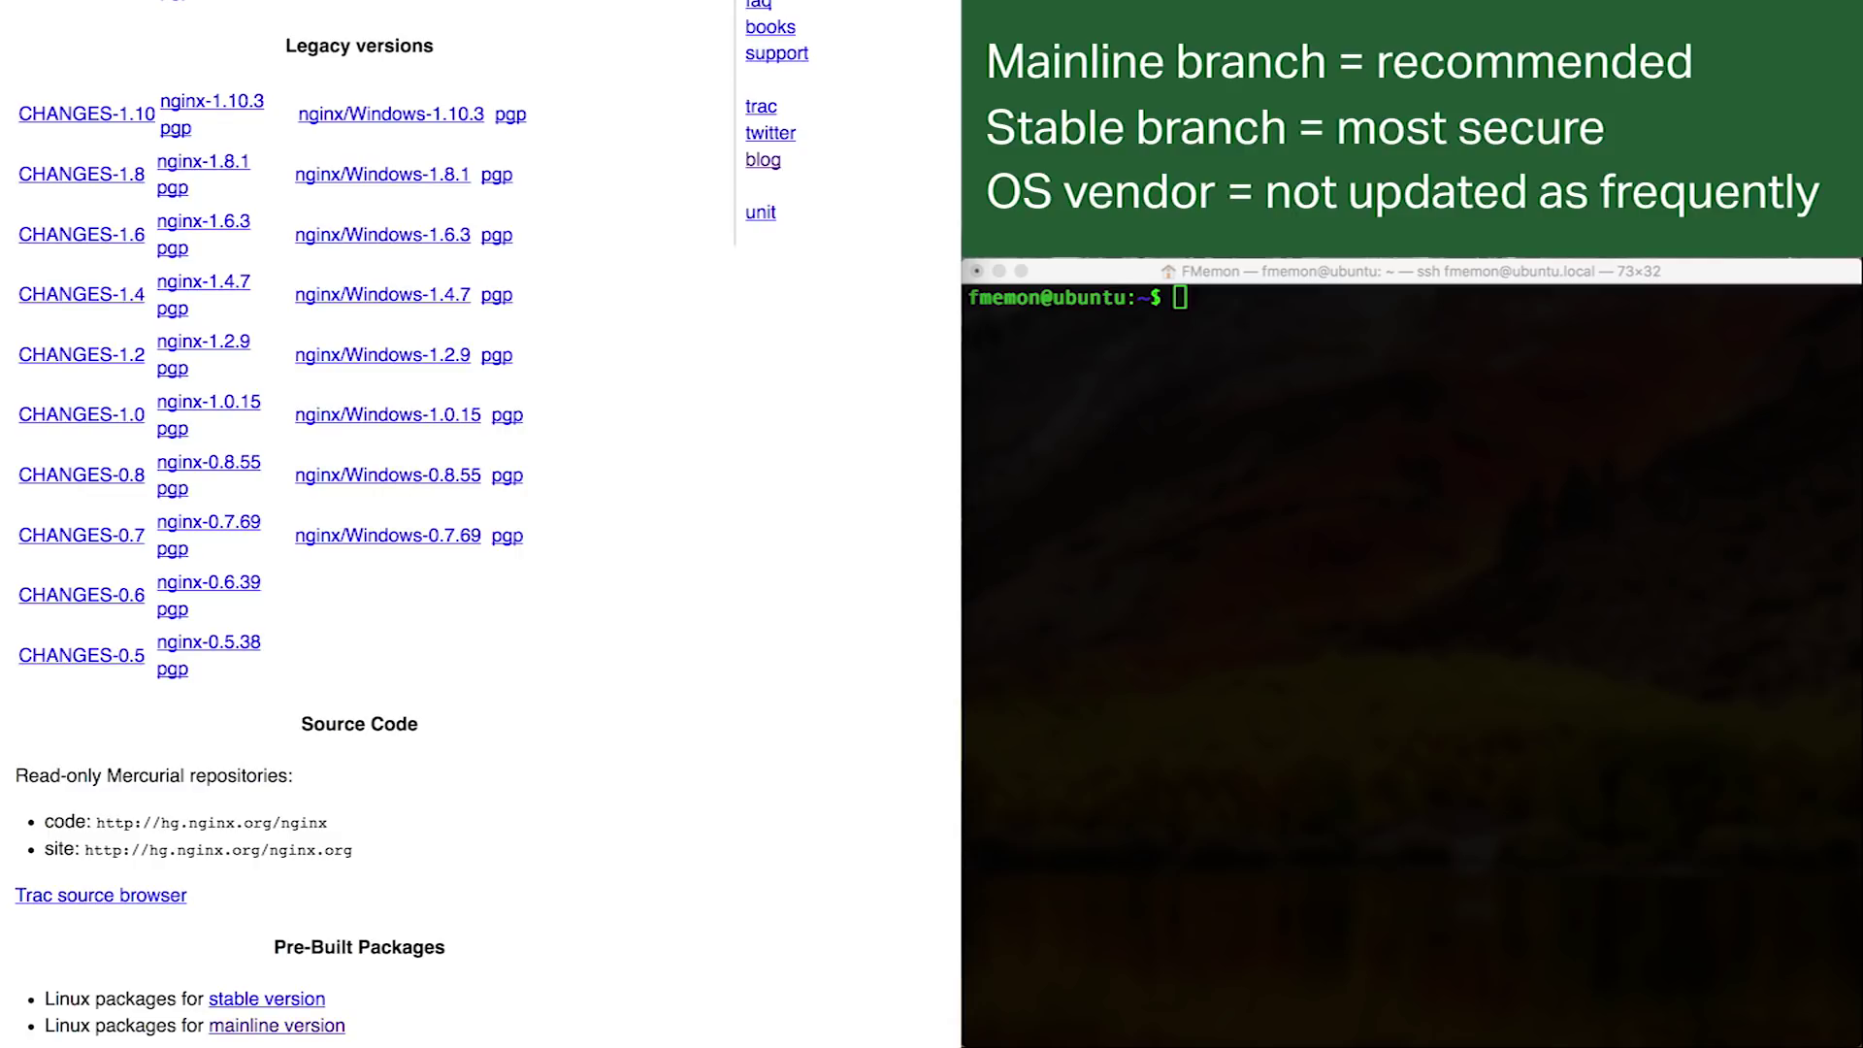
# Step: Open the mainline version pre-built packages instructions and scroll to the Ubuntu repository lines
pyautogui.click(328, 1030)
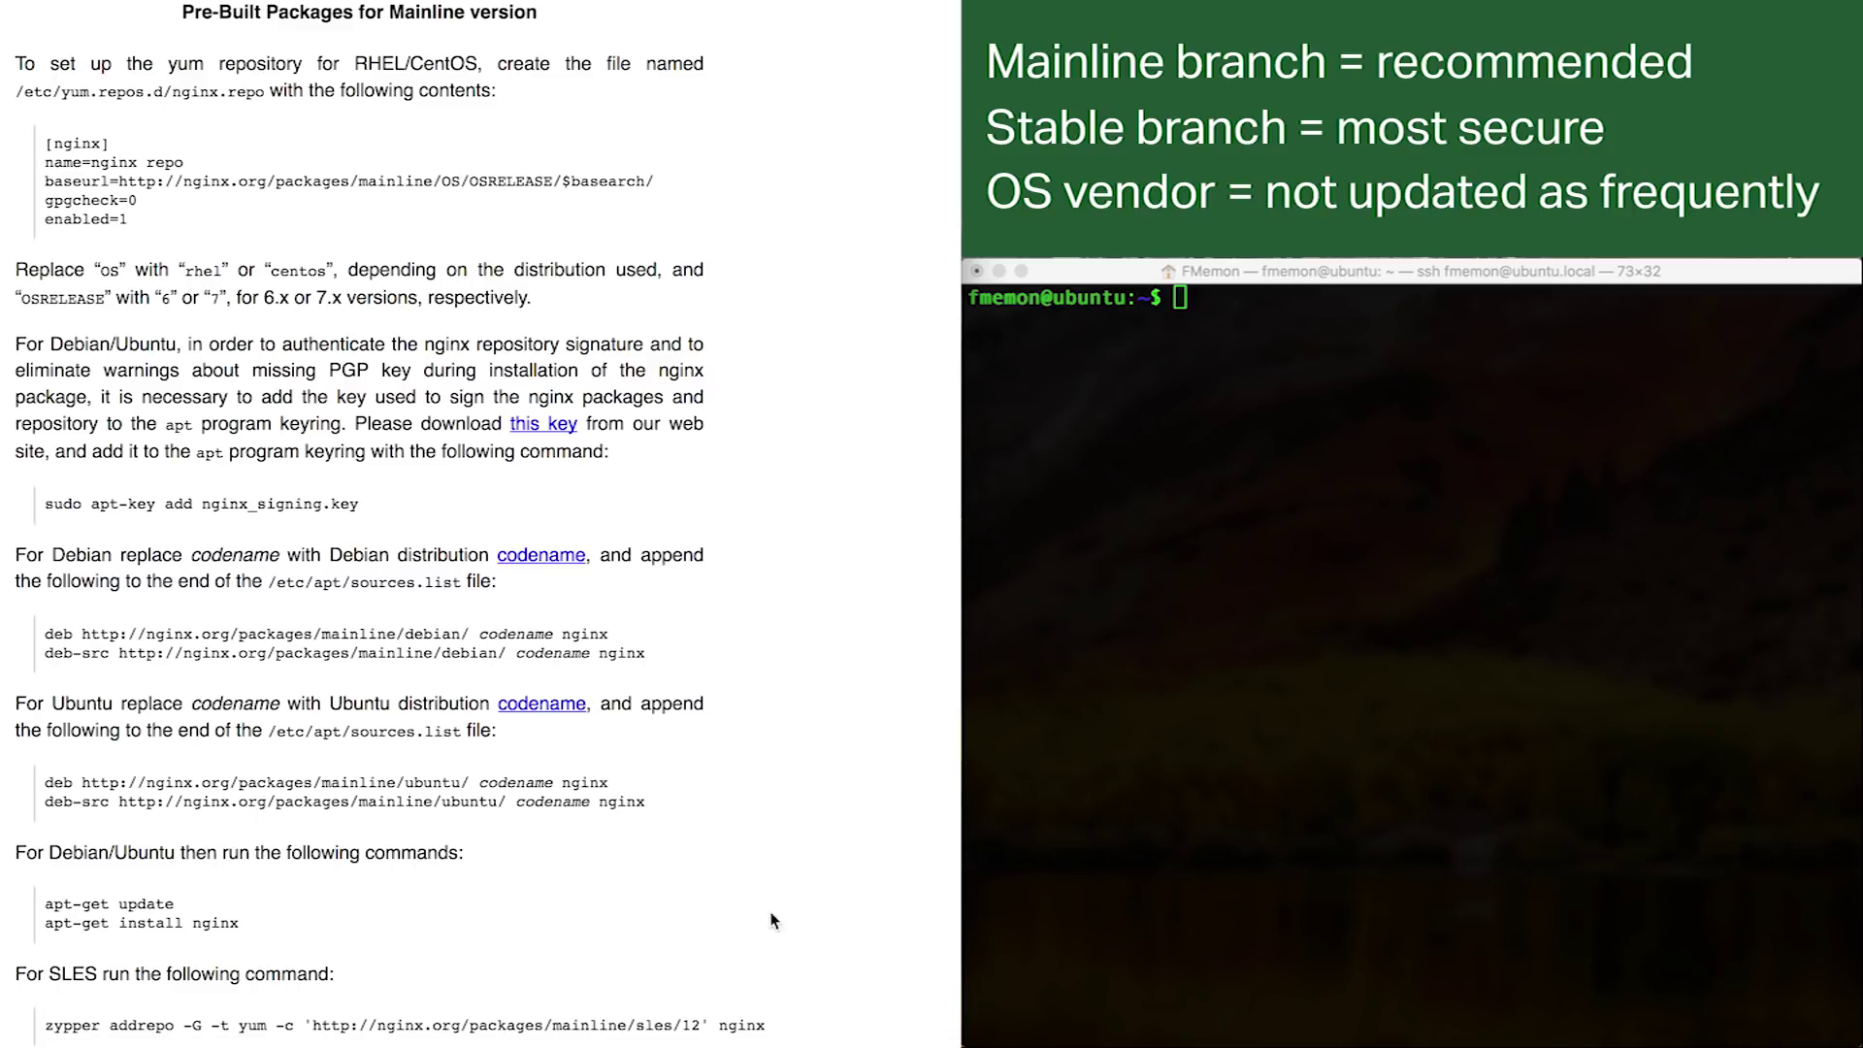
pyautogui.scroll(-3, 890, 845)
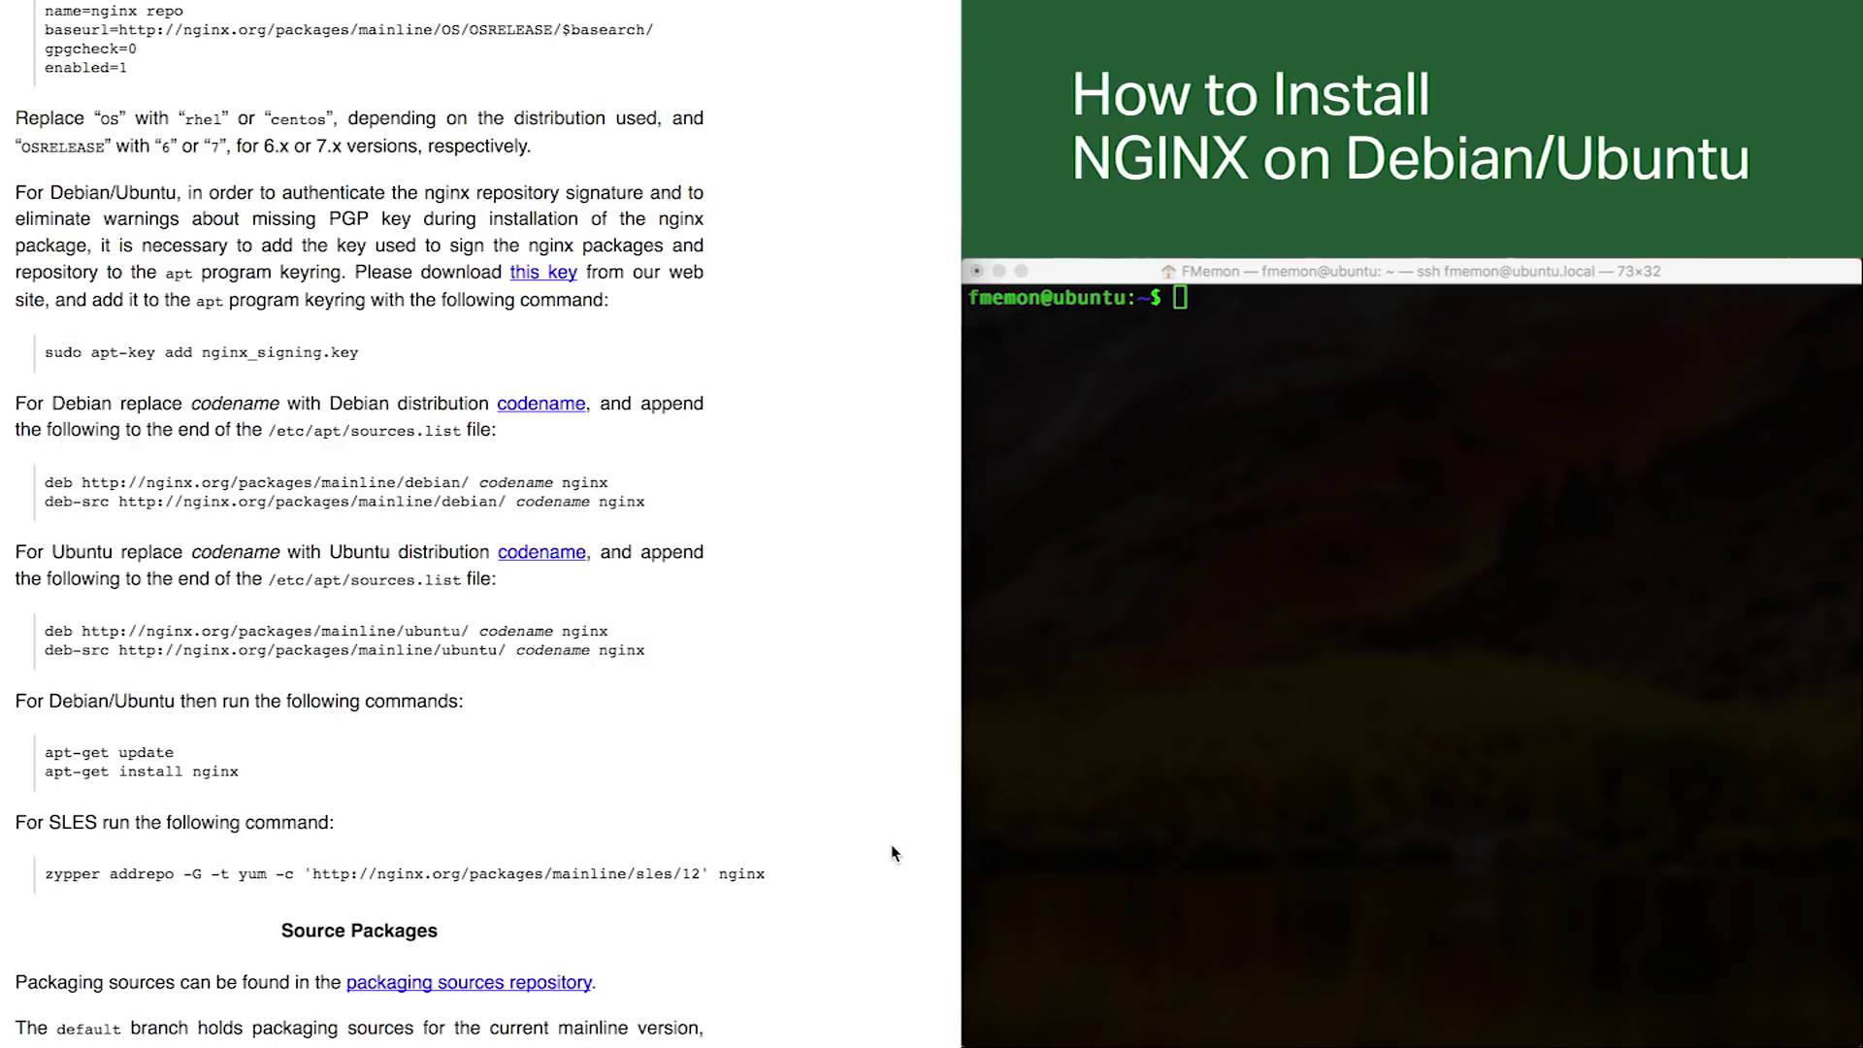
# Step: Change into the /etc/apt/sources.list.d directory
pyautogui.write('c')
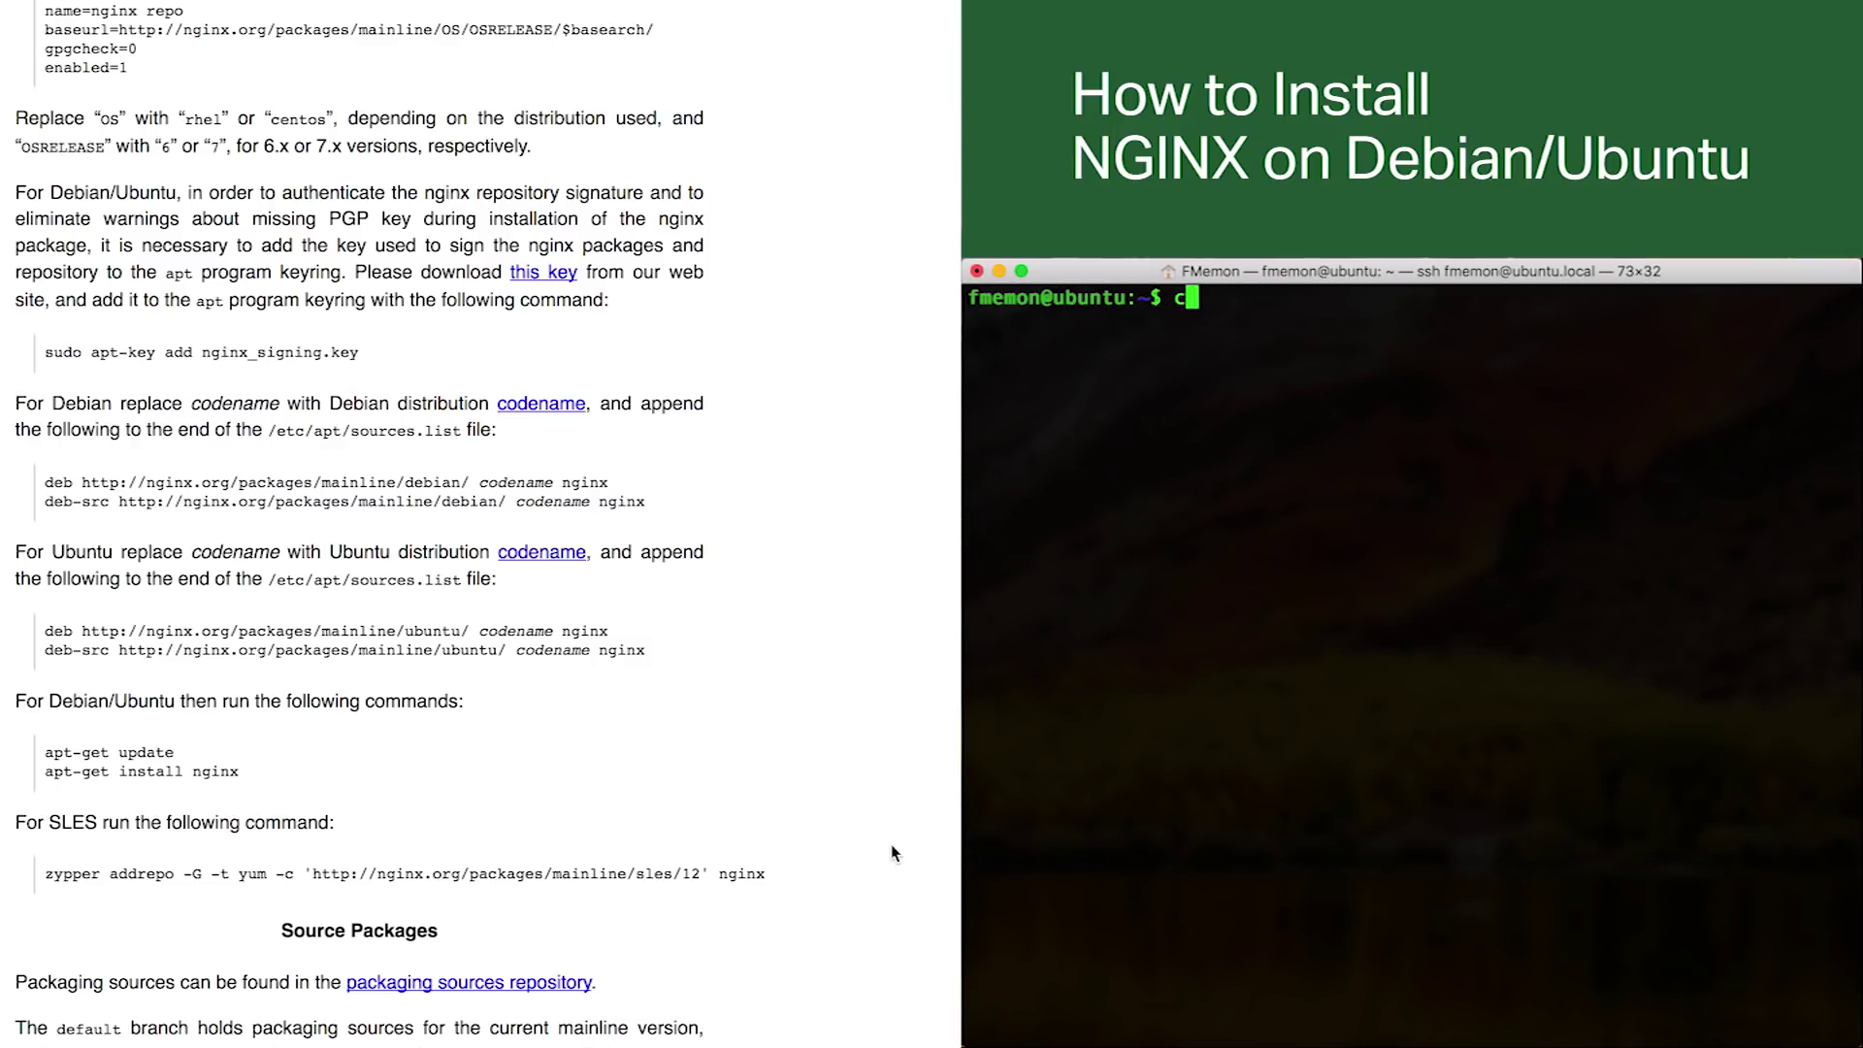
pyautogui.write('d /etc/apt')
pyautogui.press('Return')
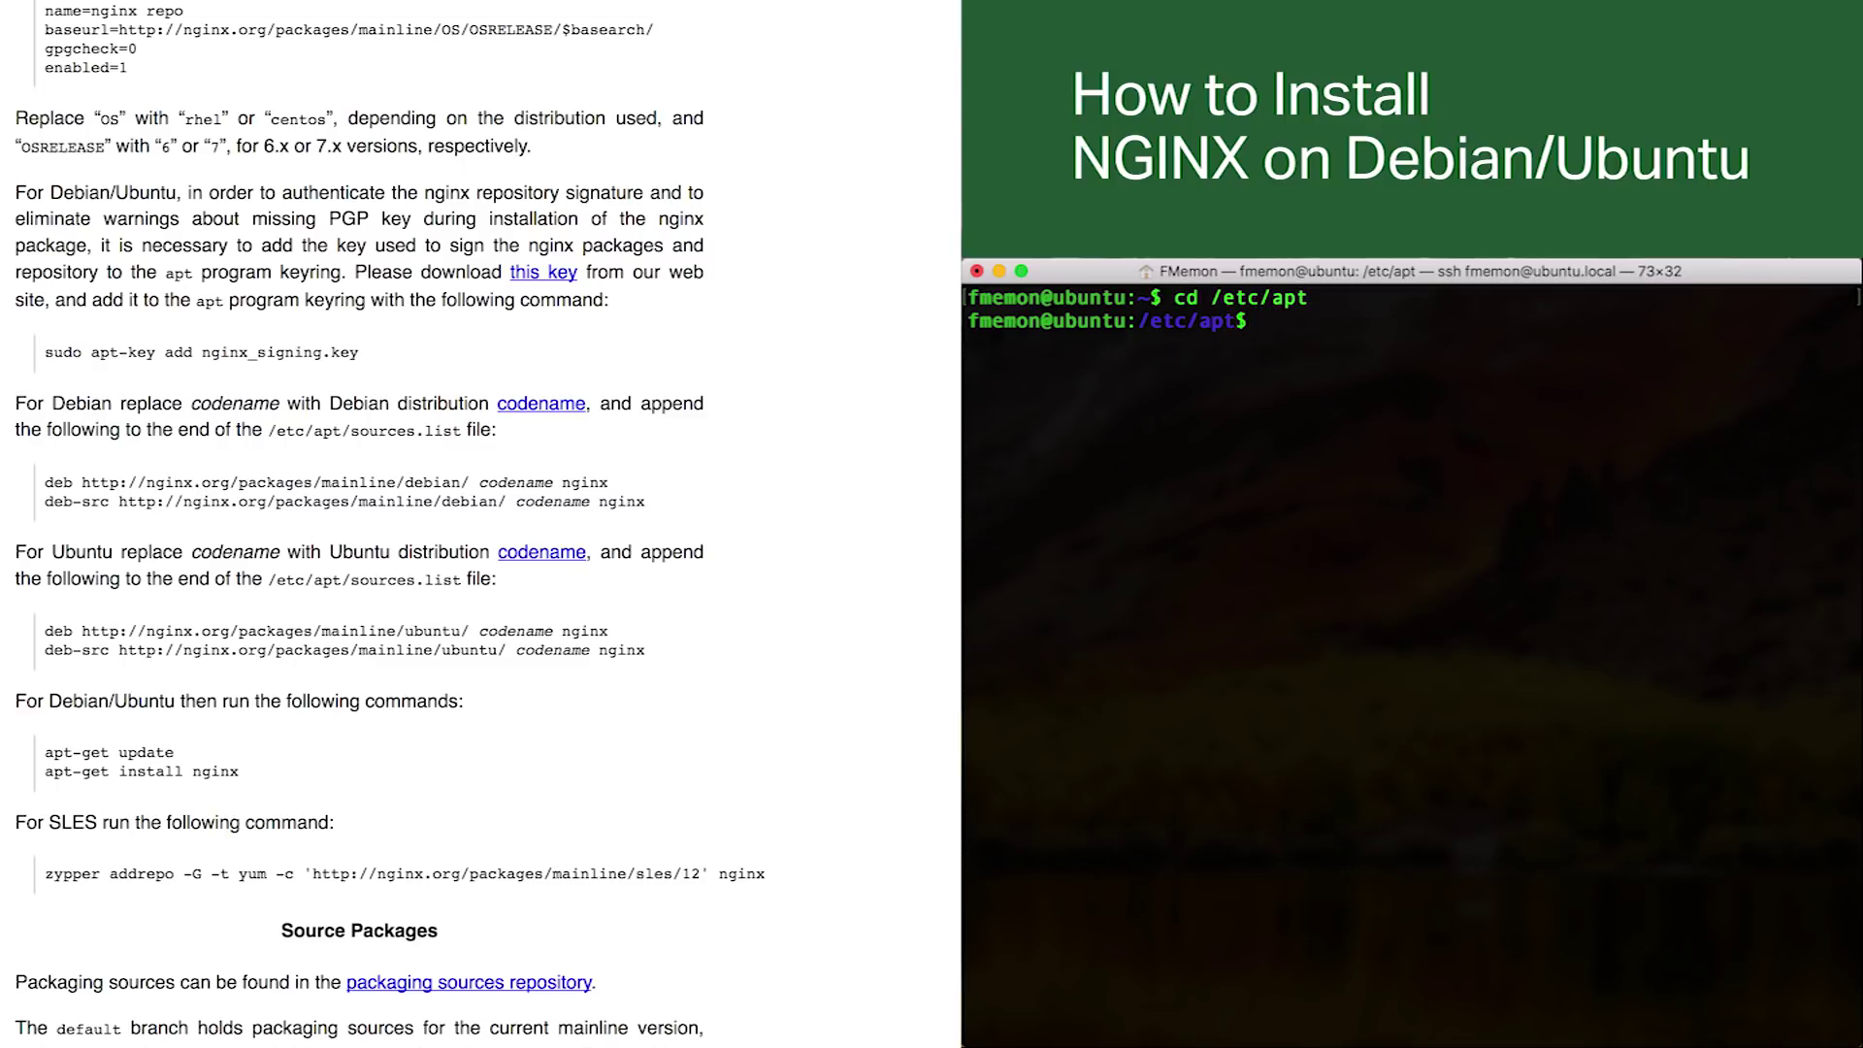
pyautogui.write('cd sources.list.d/')
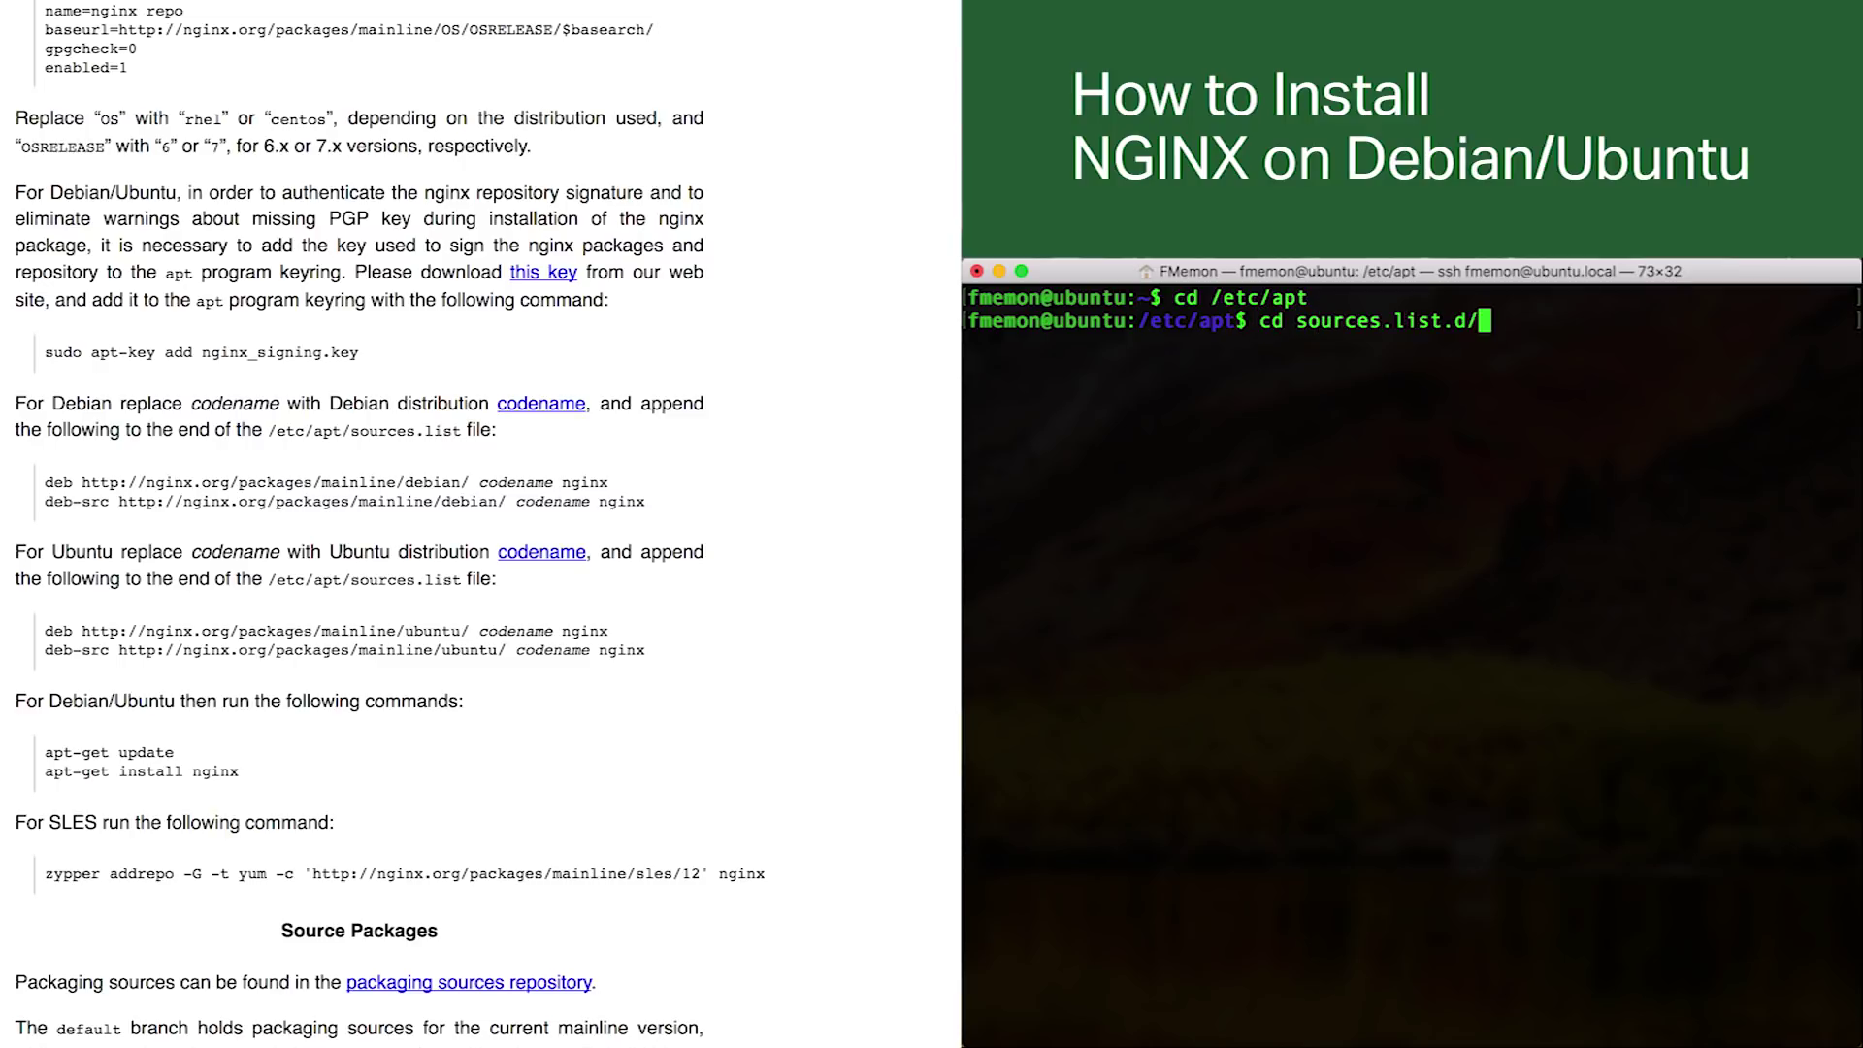
pyautogui.press('Return')
# Step: Create nginx.list in vi with sudo, entering the account password
pyautogui.write('vi n')
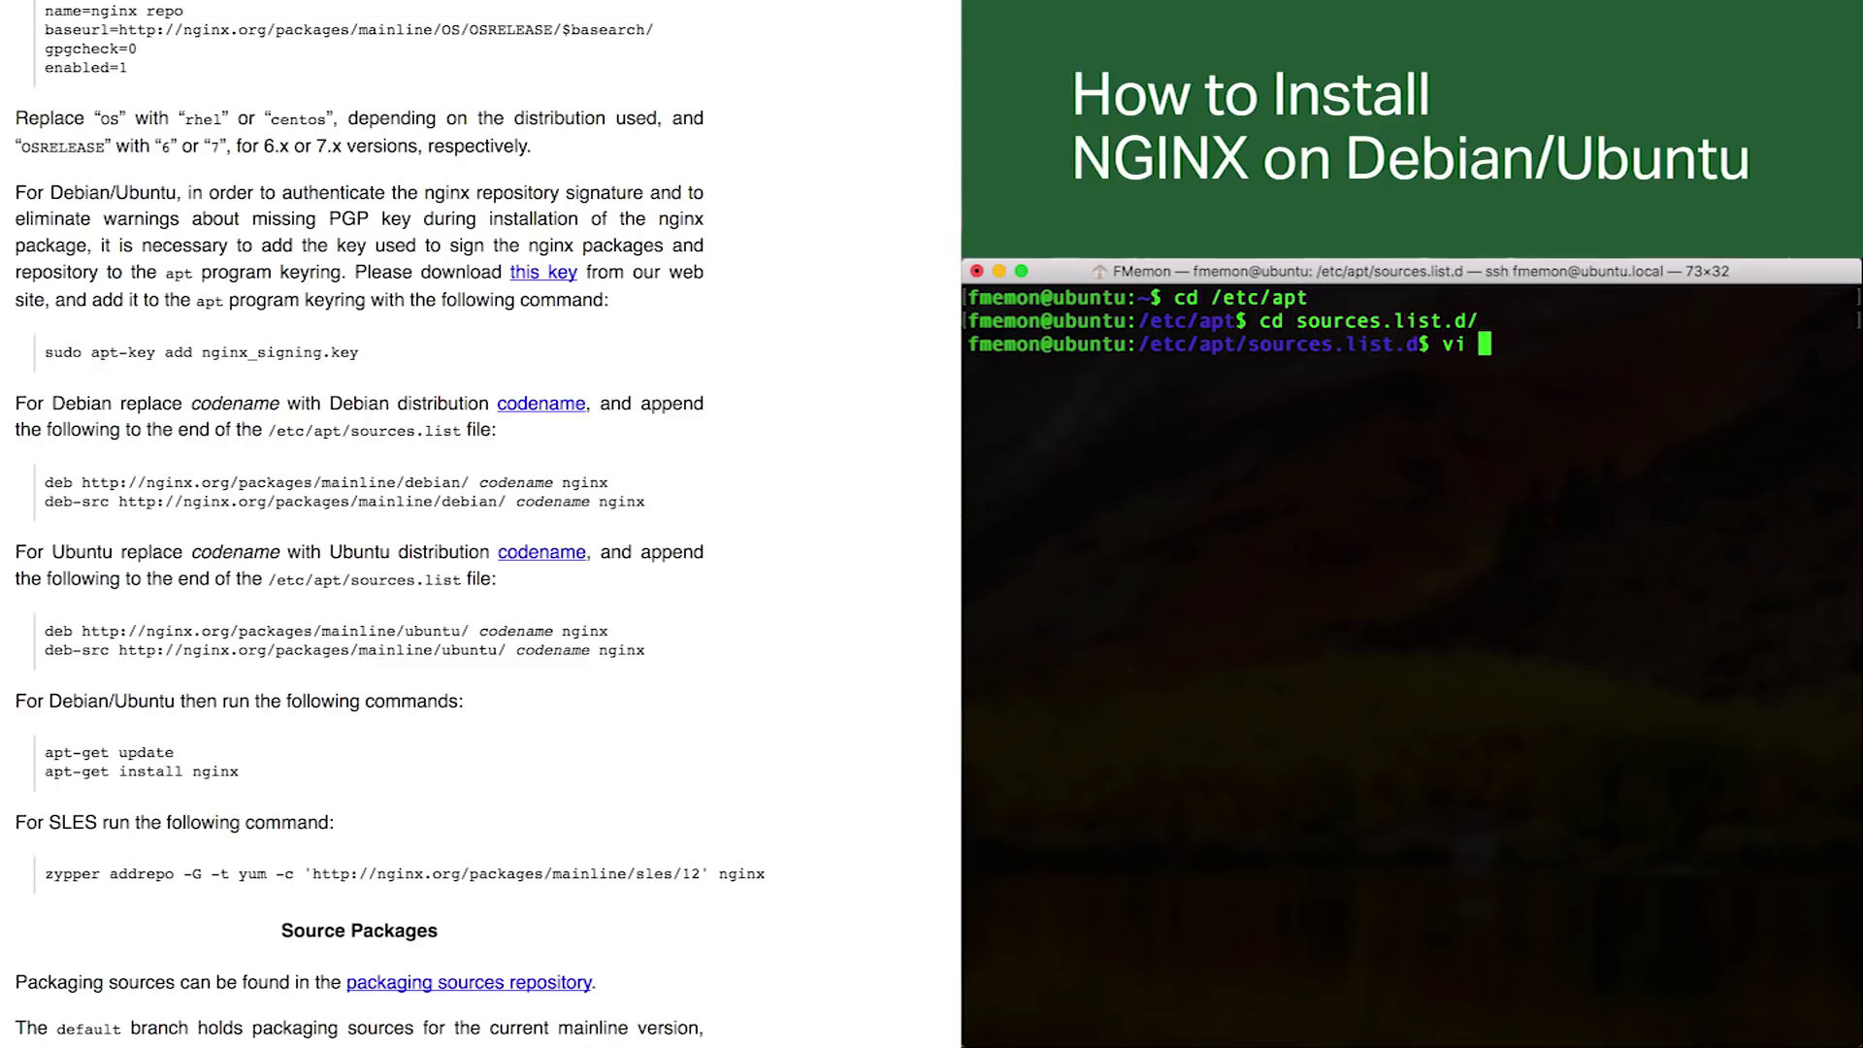
pyautogui.press('BackSpace')
pyautogui.press('BackSpace')
pyautogui.press('BackSpace')
pyautogui.press('BackSpace')
pyautogui.write('sudo vi nginx.list')
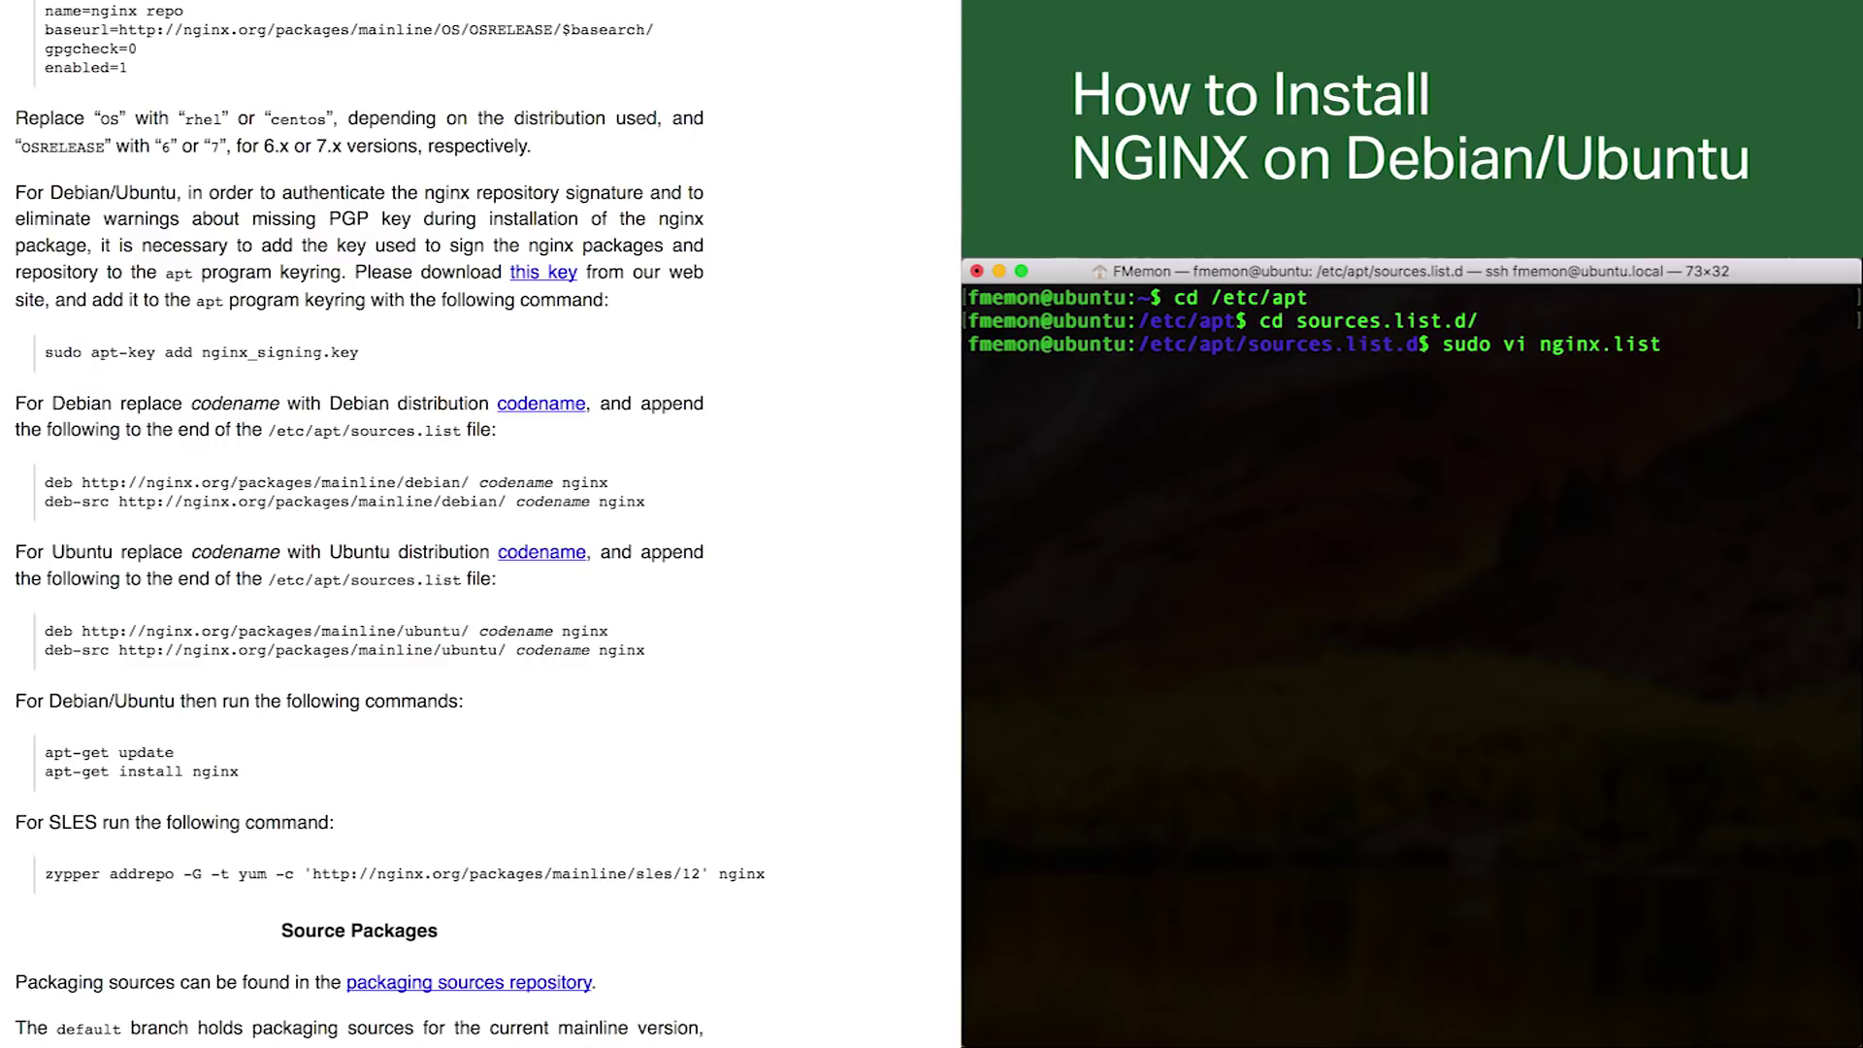
pyautogui.press('Return')
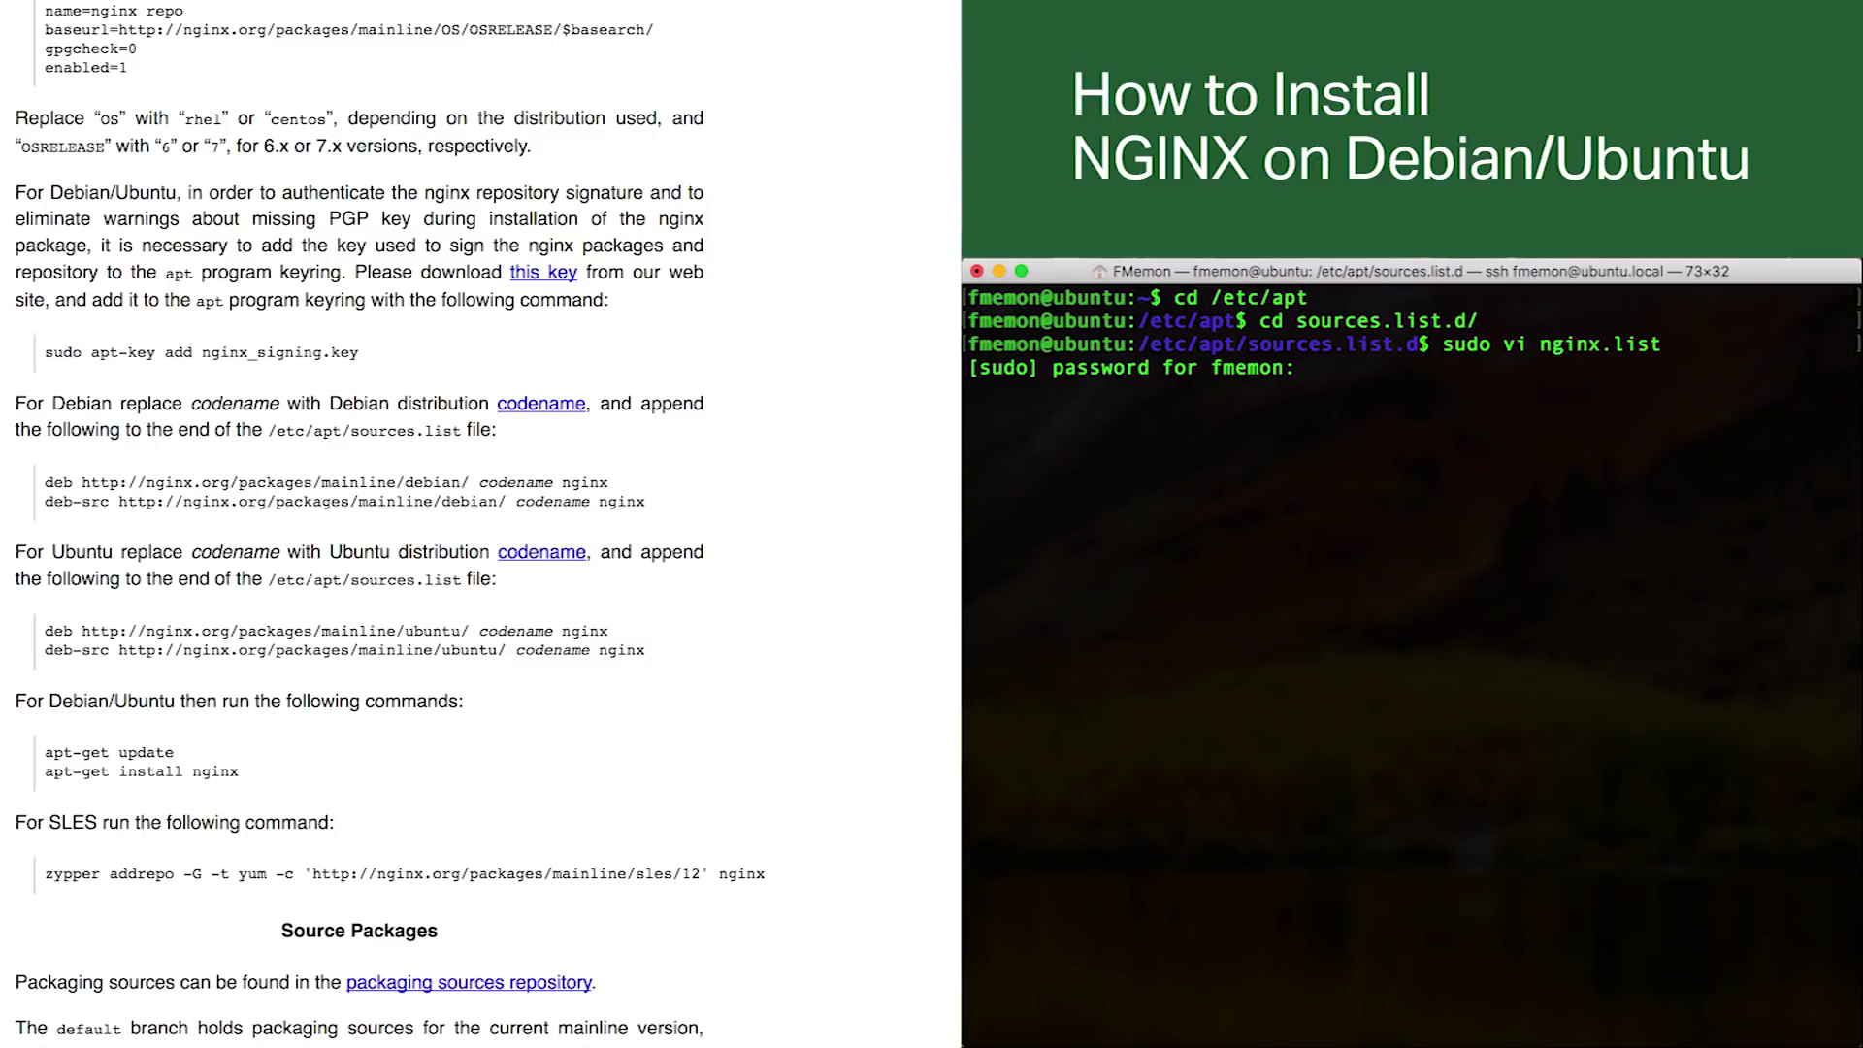
pyautogui.press('Return')
pyautogui.scroll(-1, 842, 755)
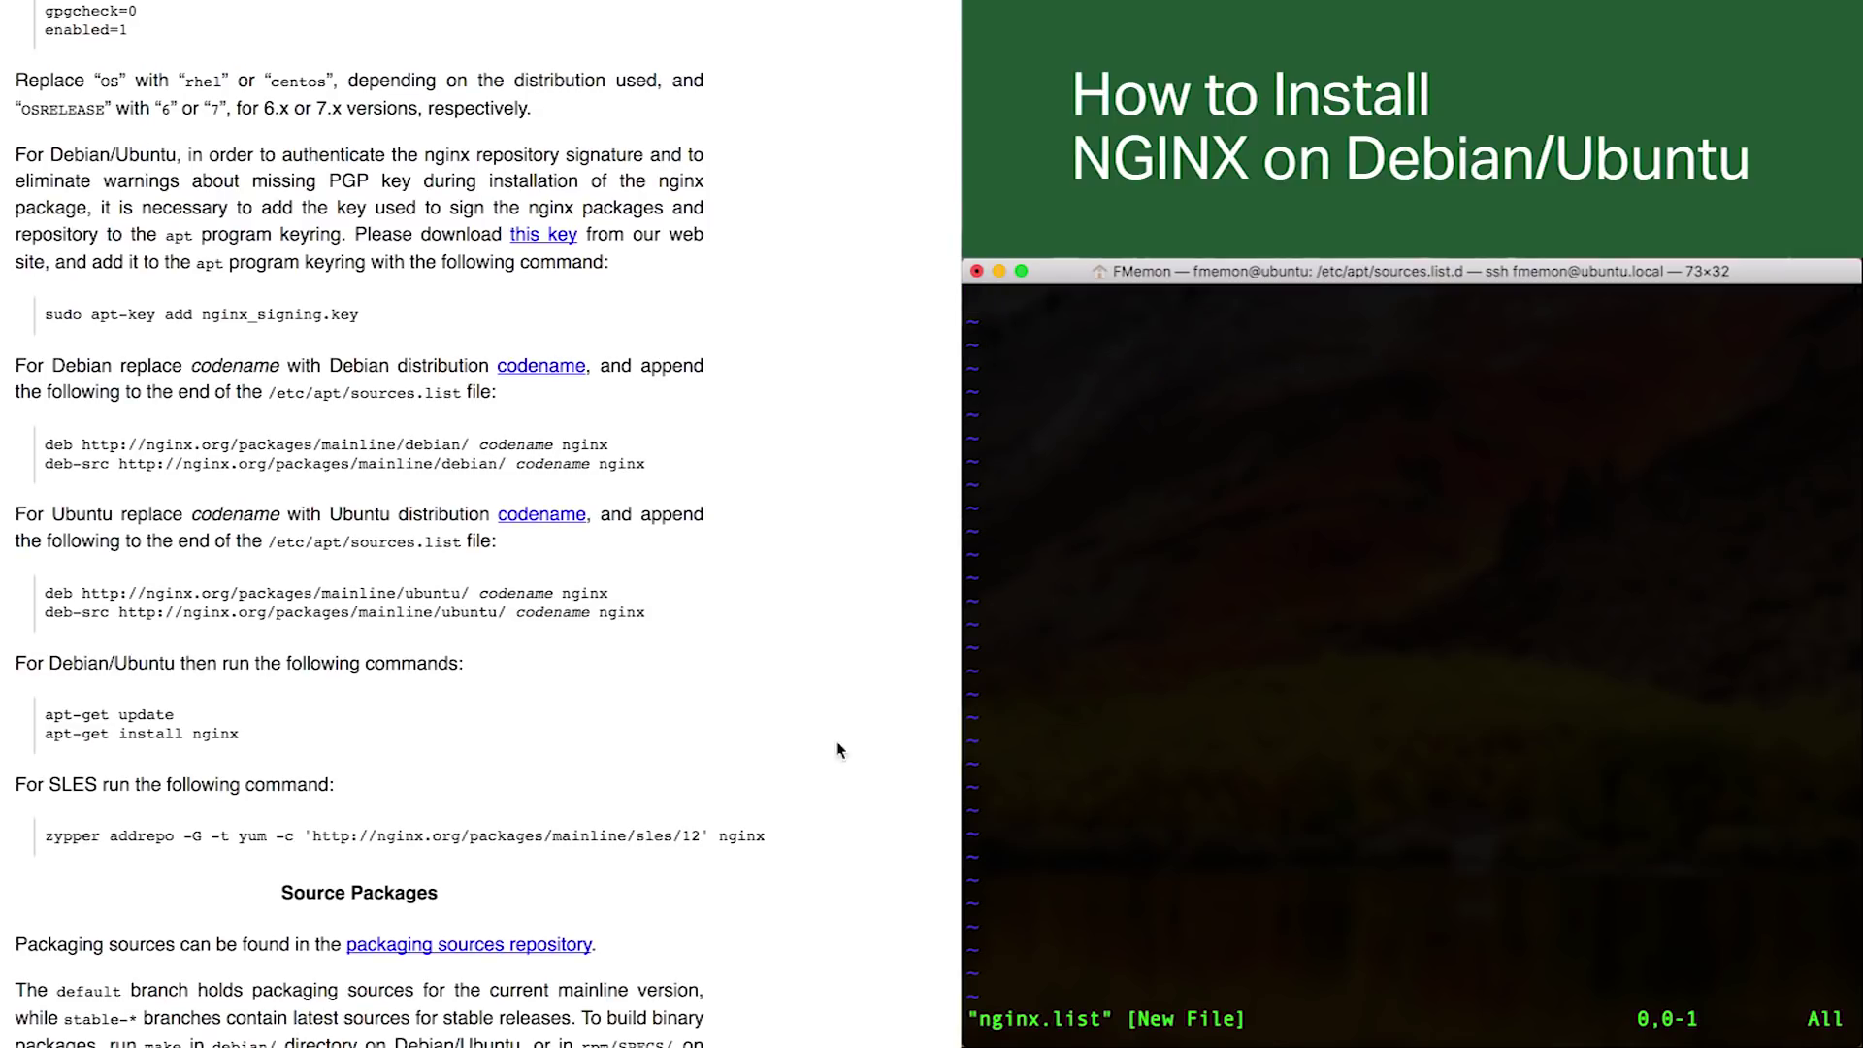
# Step: Copy the two Ubuntu deb repository lines from the nginx page and paste them into nginx.list
pyautogui.click(41, 595)
pyautogui.moveTo(41, 595); pyautogui.dragTo(640, 631)
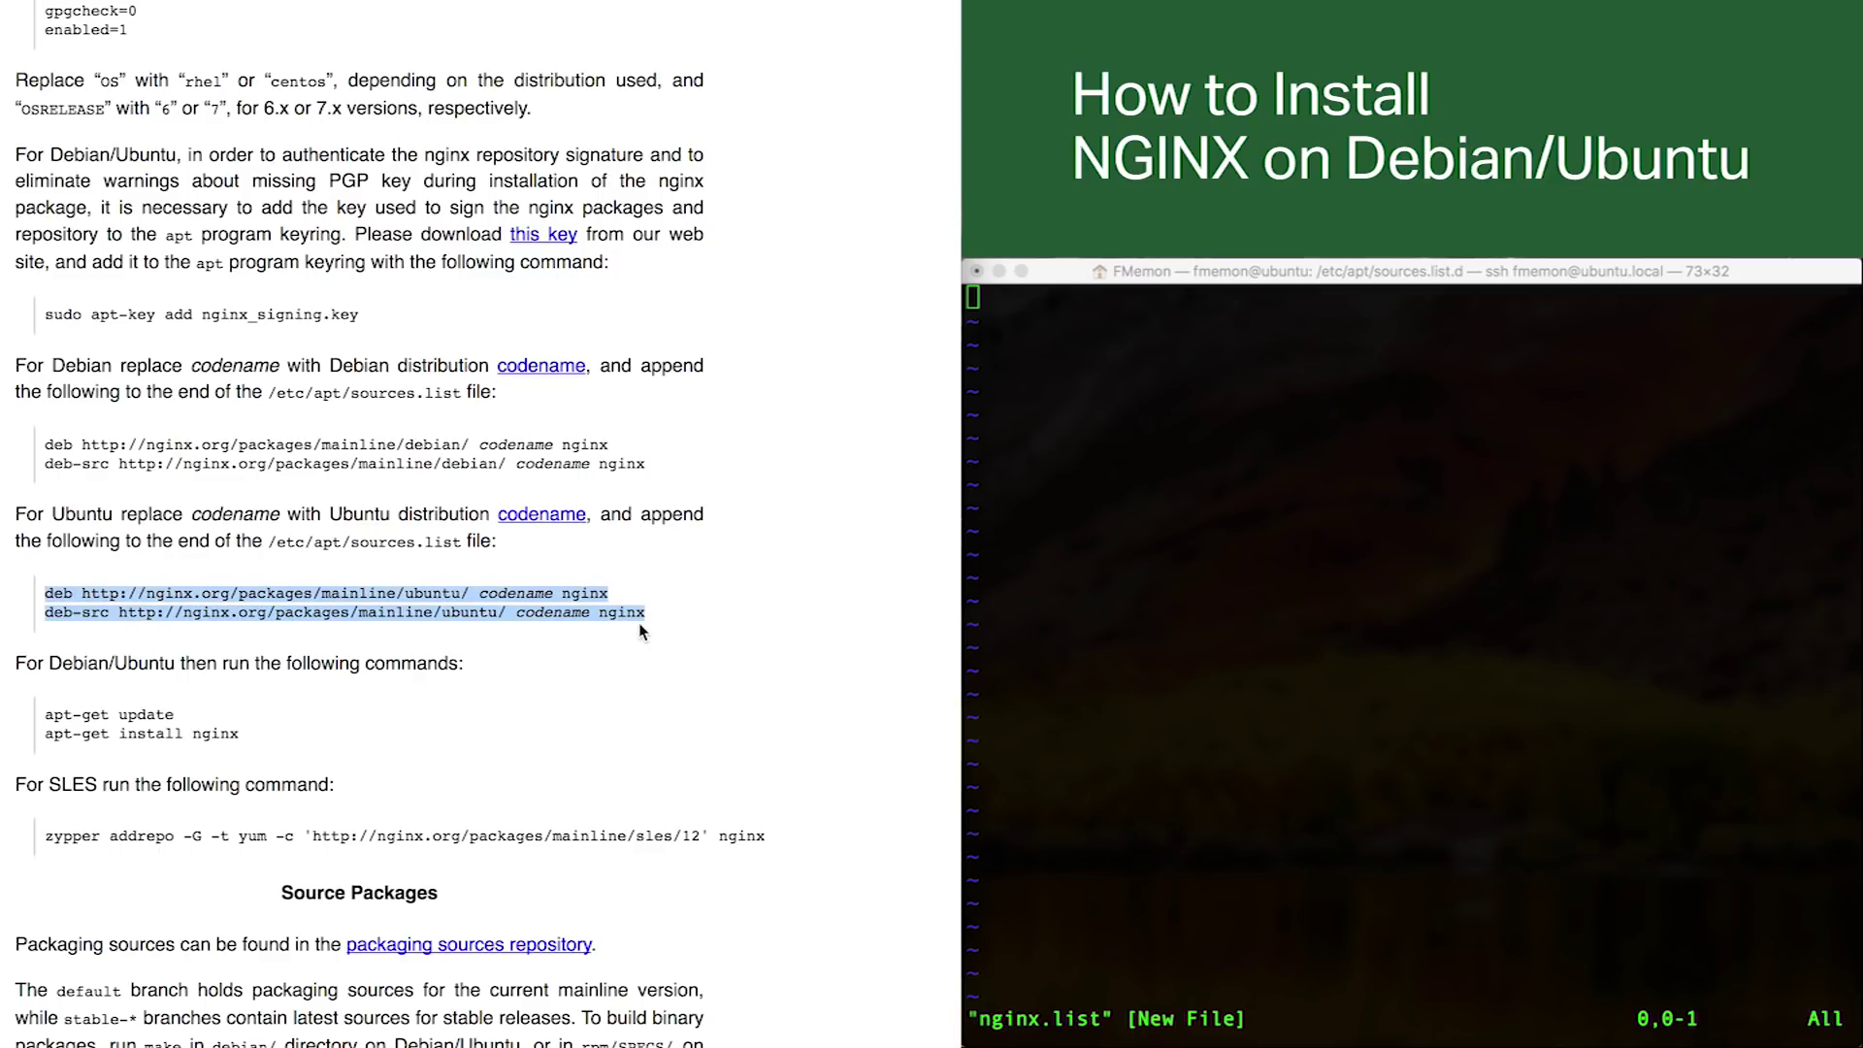
pyautogui.rightClick(615, 621)
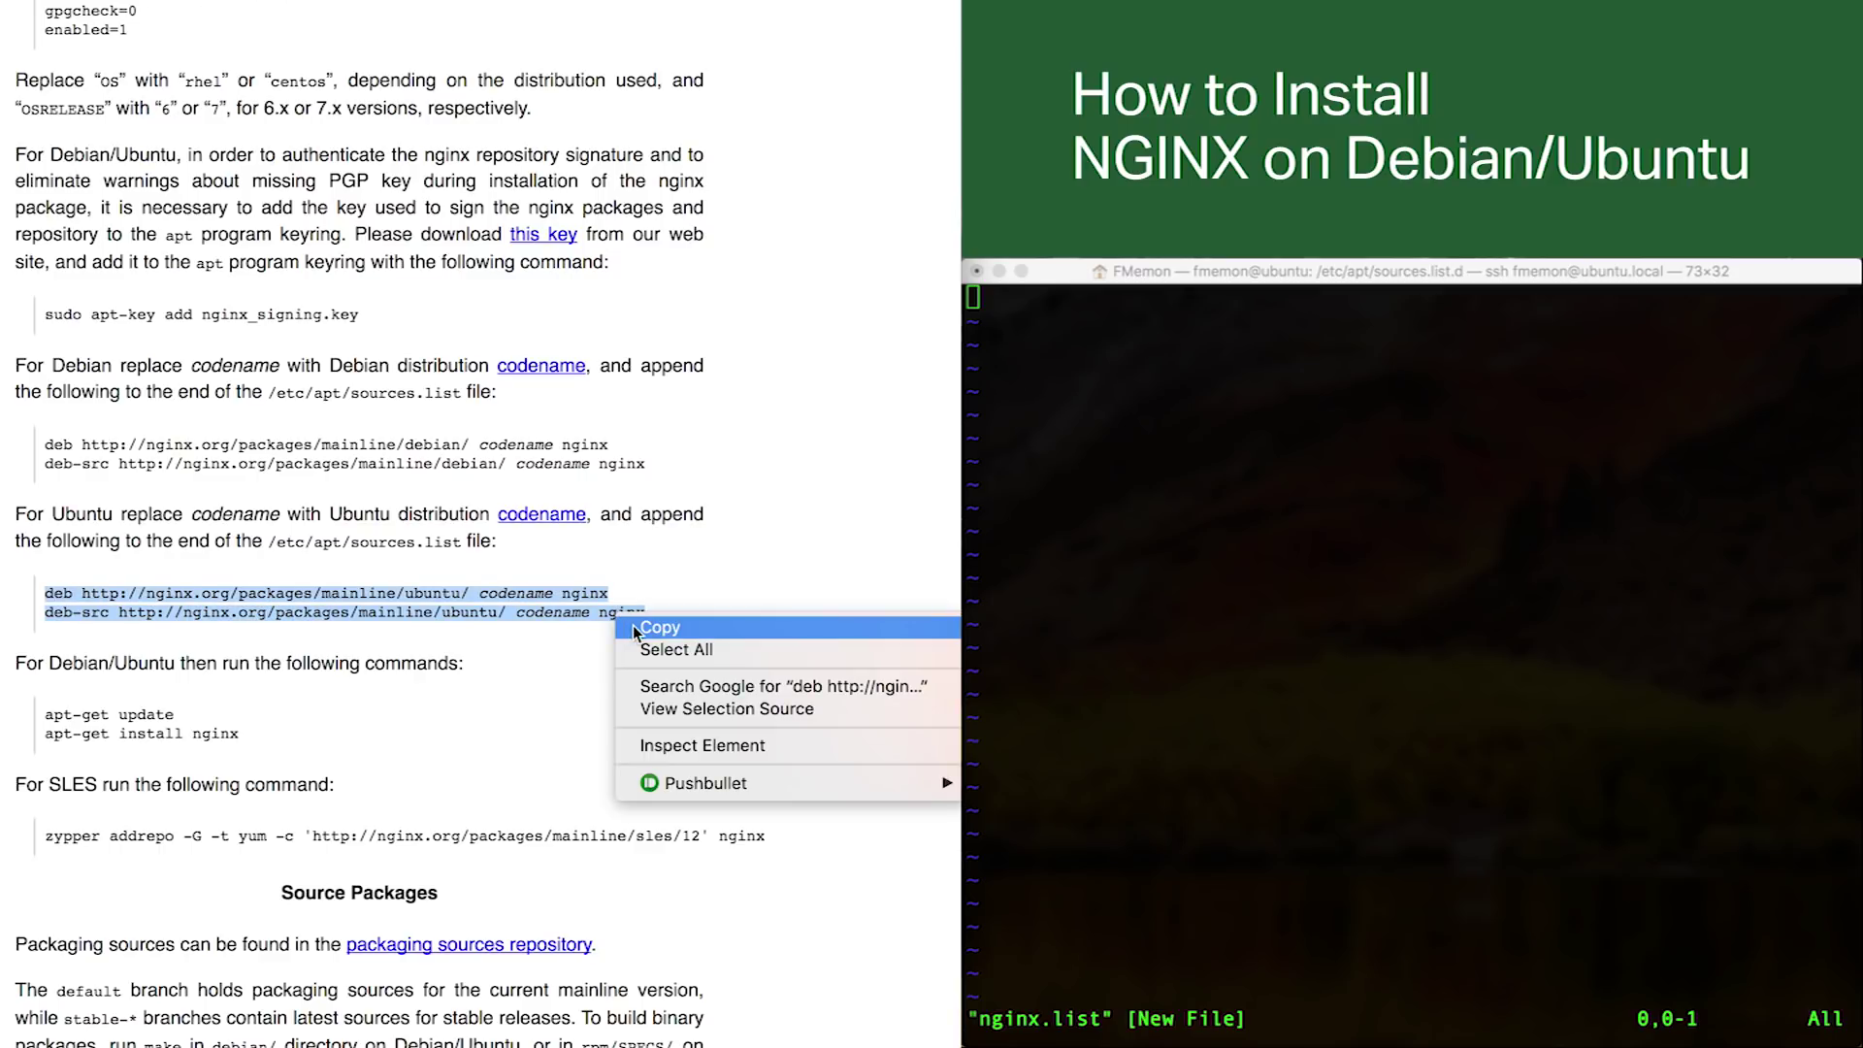
pyautogui.click(636, 626)
pyautogui.press('super+Tab')
pyautogui.press('v')
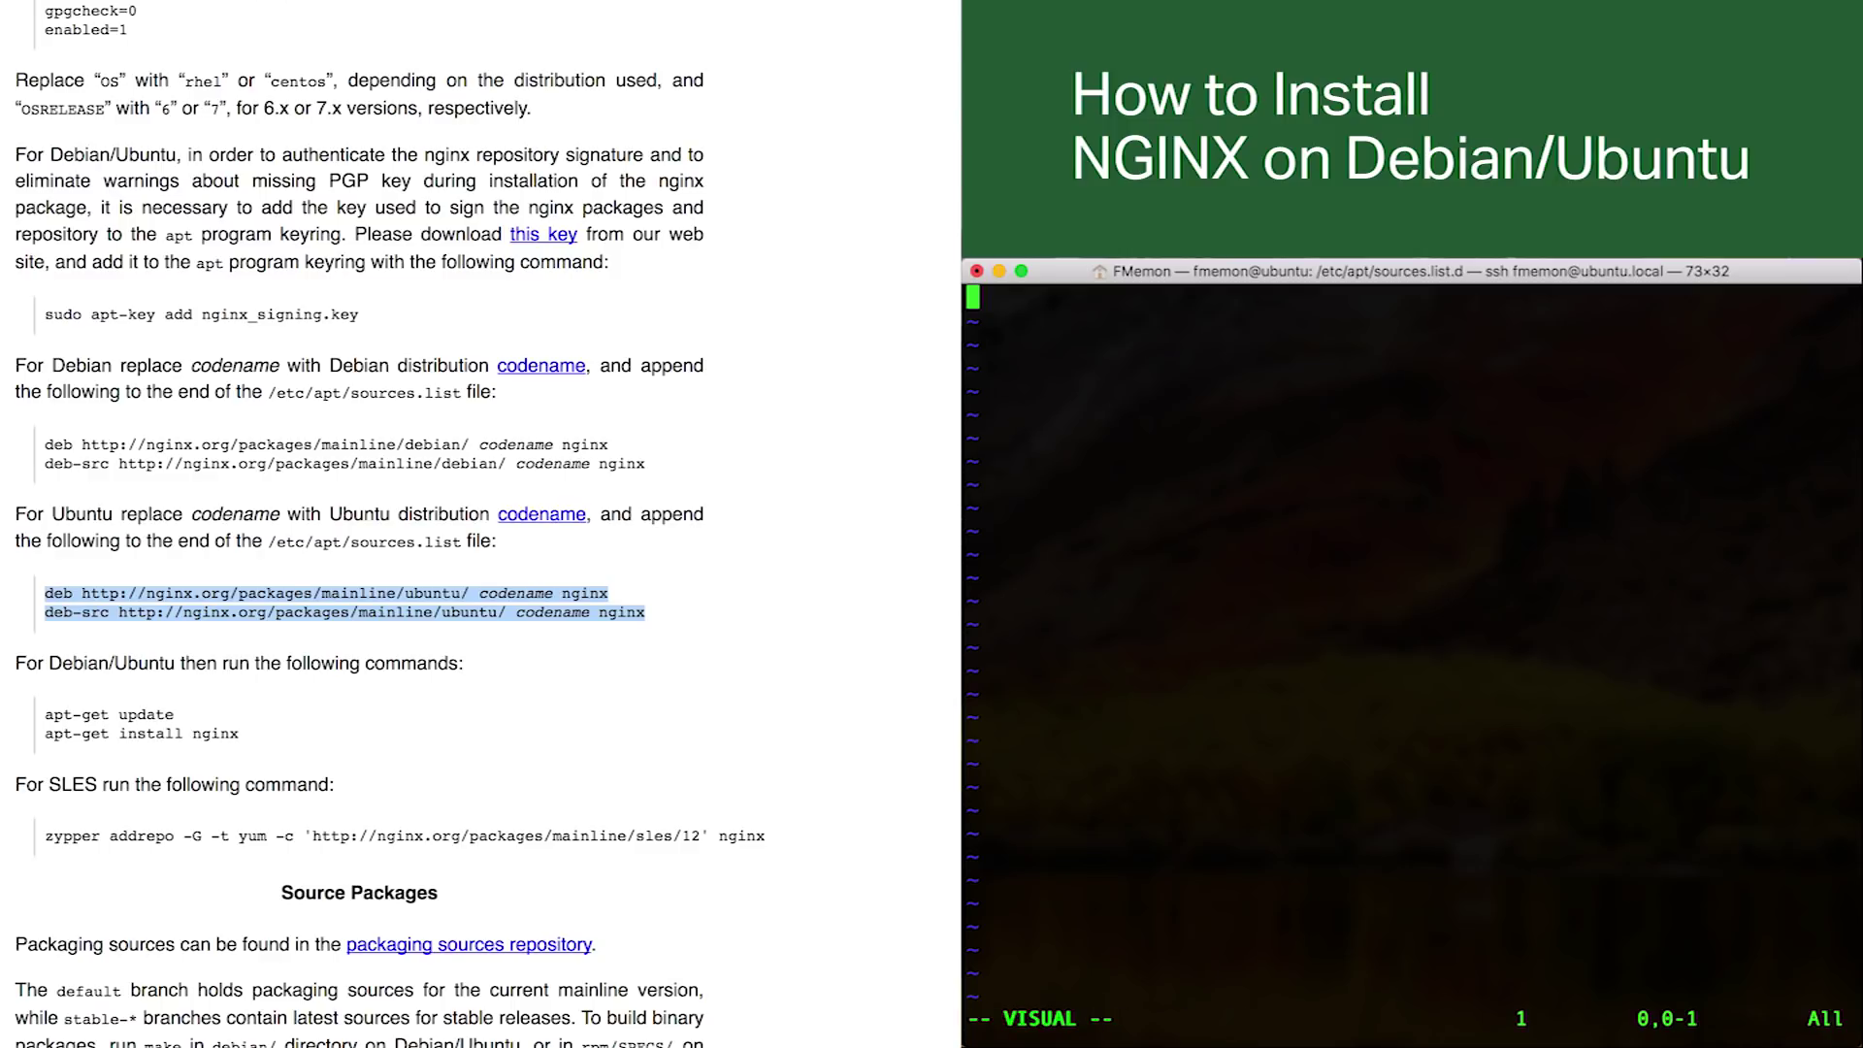
pyautogui.press('Escape')
pyautogui.press('i')
pyautogui.press('super+v')
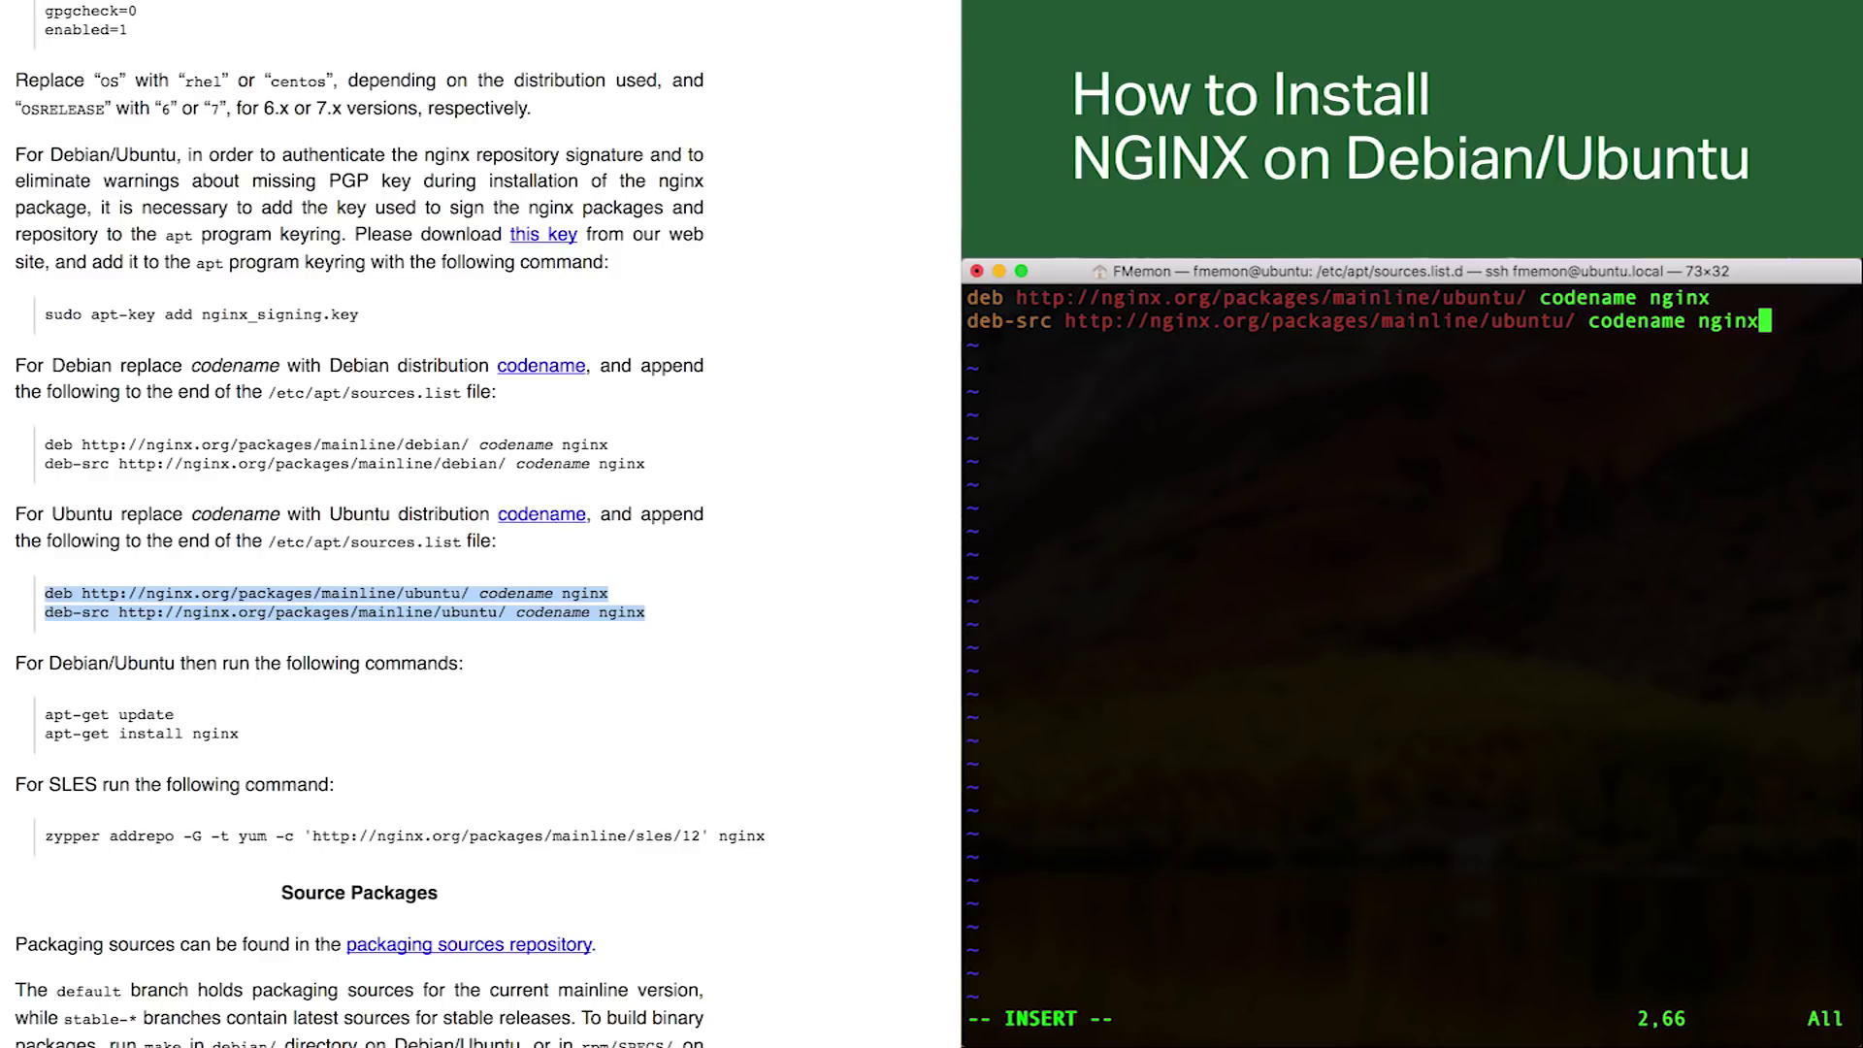
pyautogui.press('Escape')
# Step: Replace 'codename' with 'zesty' on both lines, save with :wq, and return home with cd
pyautogui.press('Left')
pyautogui.press('Left')
pyautogui.press('Left')
pyautogui.press('Left')
pyautogui.press('Left')
pyautogui.press('Left')
pyautogui.press('Left')
pyautogui.press('Left')
pyautogui.press('Left')
pyautogui.press('Left')
pyautogui.press('Left')
pyautogui.press('Left')
pyautogui.press('Left')
pyautogui.write('cwzesty')
pyautogui.press('Escape')
pyautogui.press('Up')
pyautogui.press('Left')
pyautogui.press('Left')
pyautogui.press('Left')
pyautogui.press('Left')
pyautogui.press('Left')
pyautogui.press('Left')
pyautogui.press('Left')
pyautogui.press('.')
pyautogui.write(':wq')
pyautogui.write('cd')
pyautogui.press('Return')
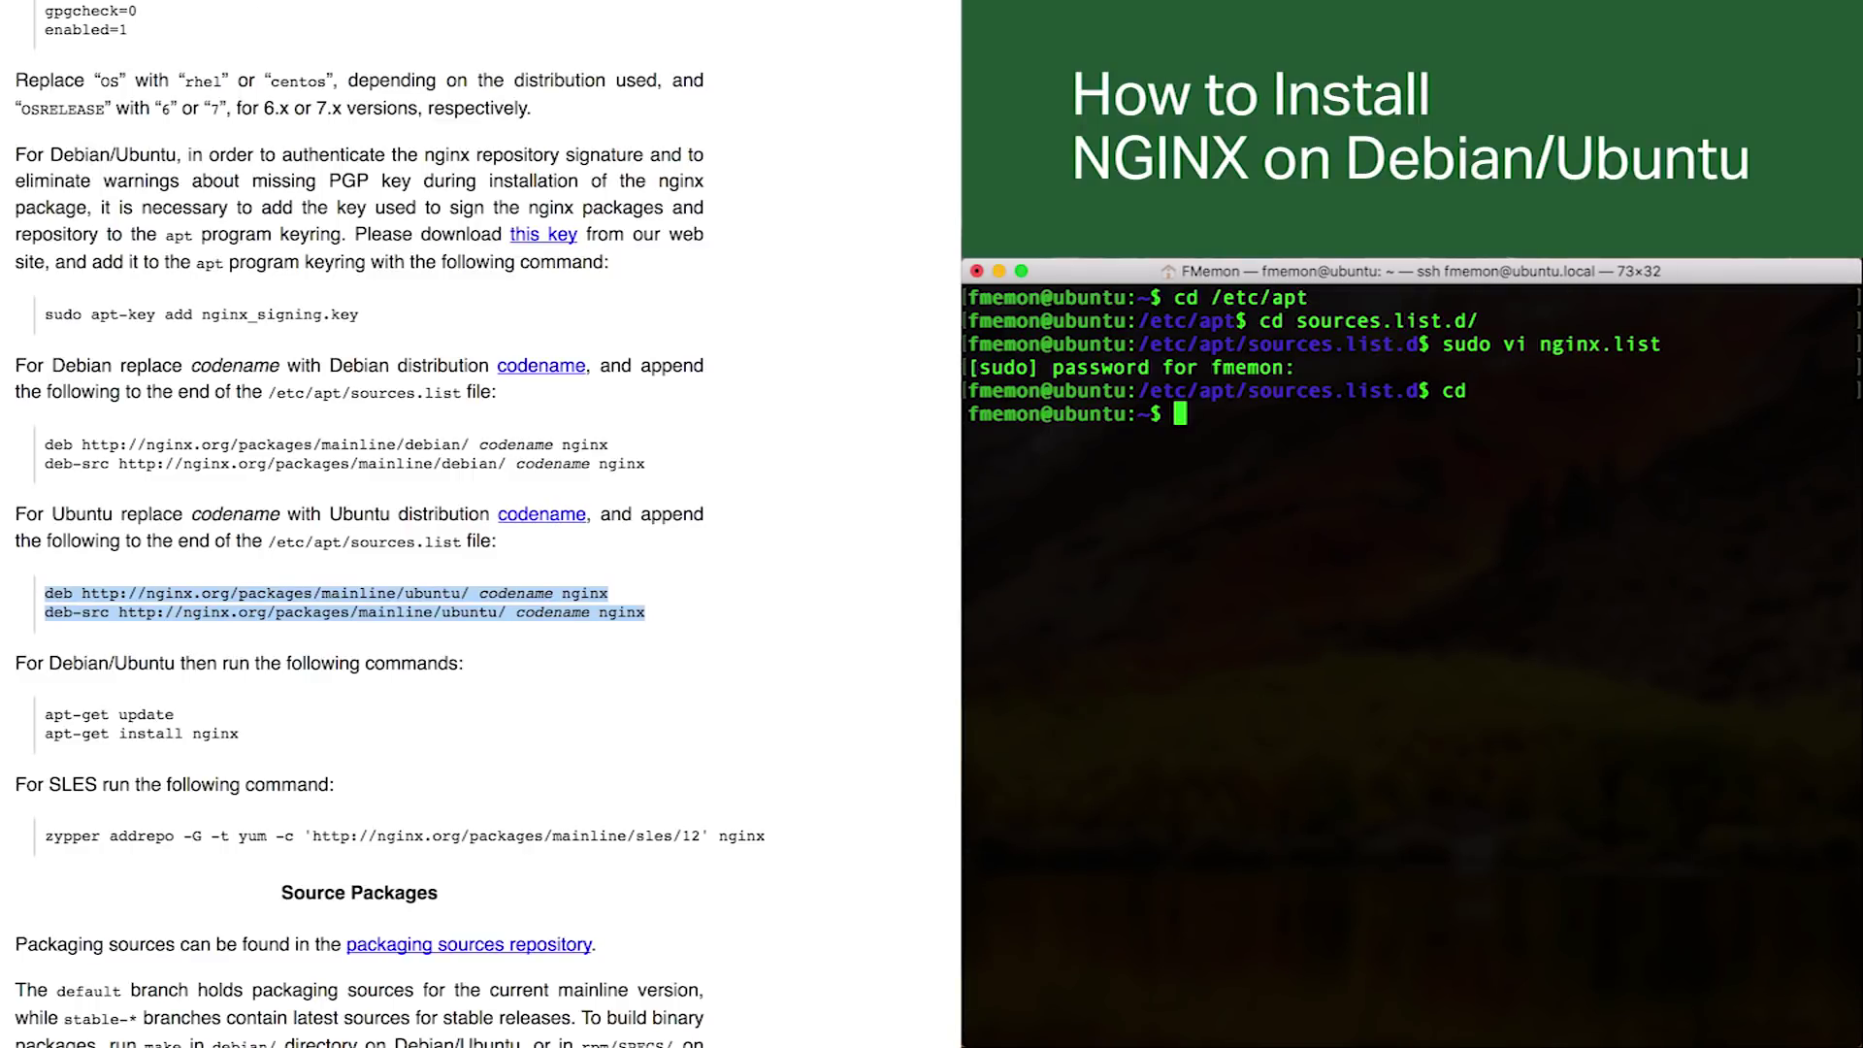
# Step: Download nginx_signing.key from nginx.org with wget
pyautogui.write('wget')
pyautogui.press('super+v')
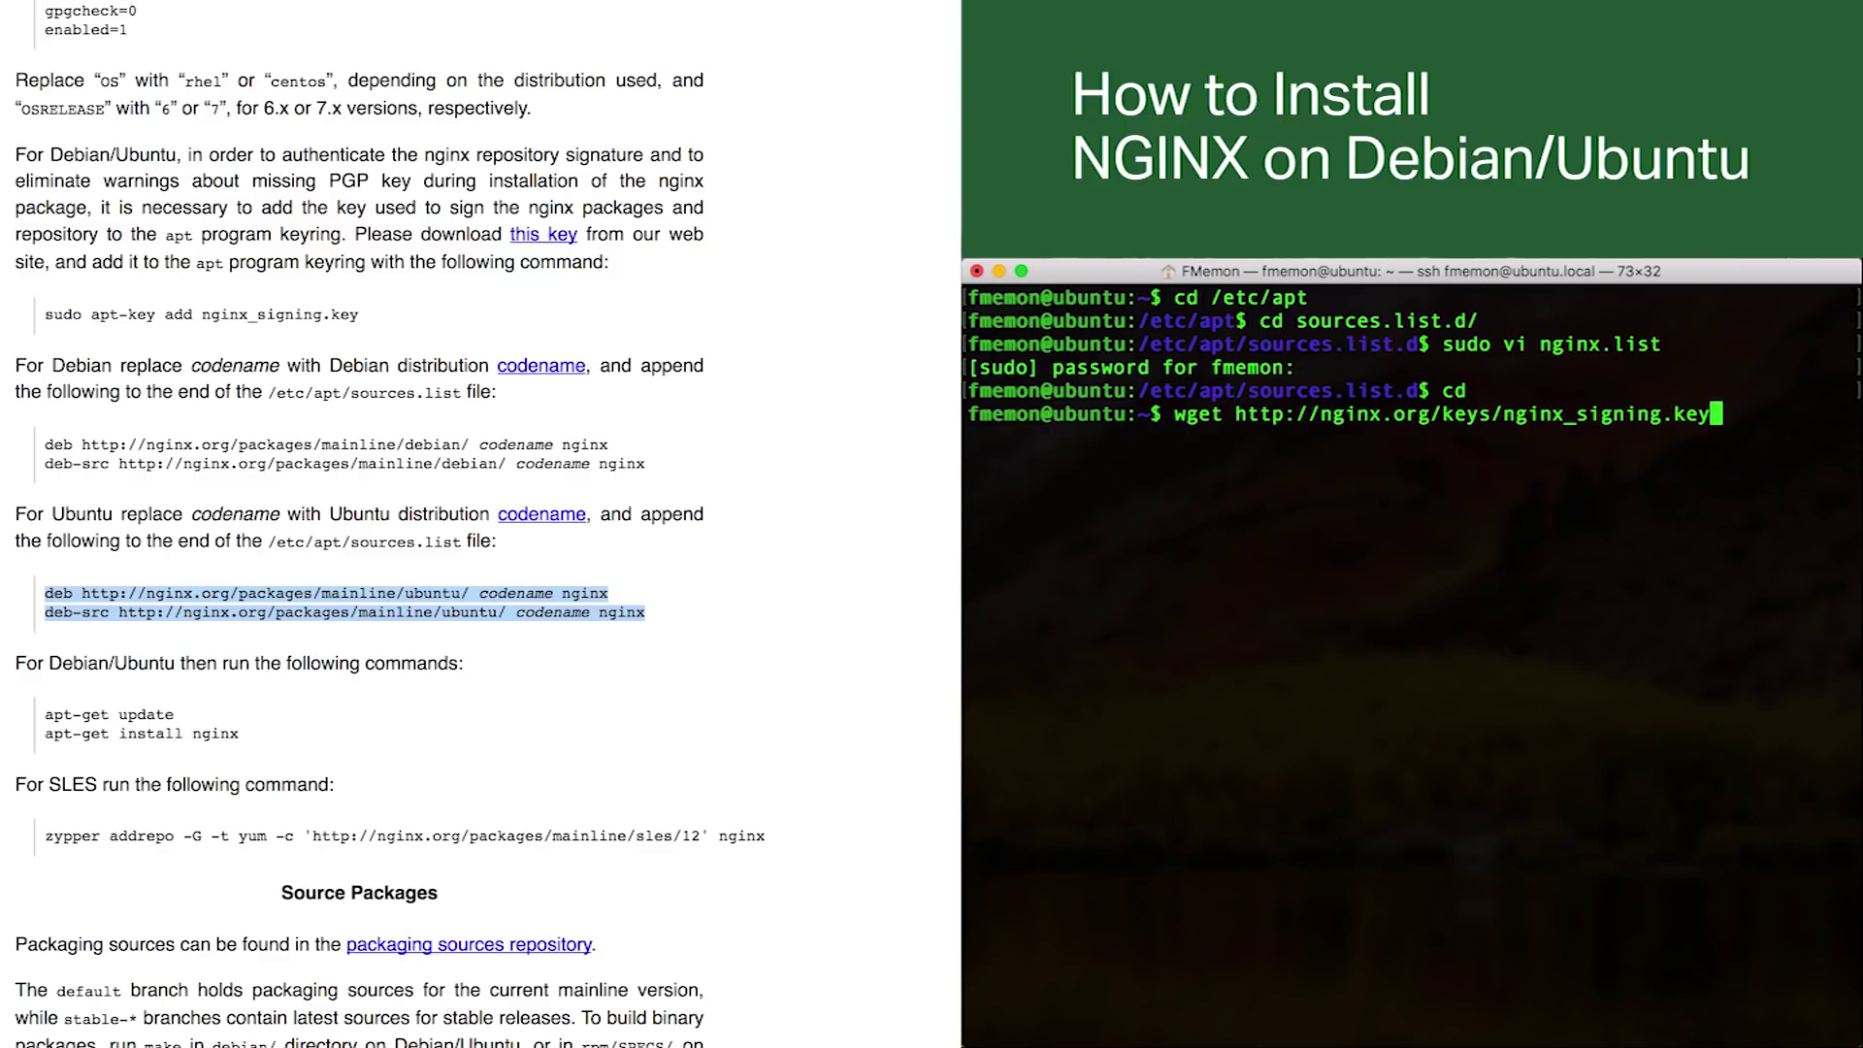
pyautogui.press('Return')
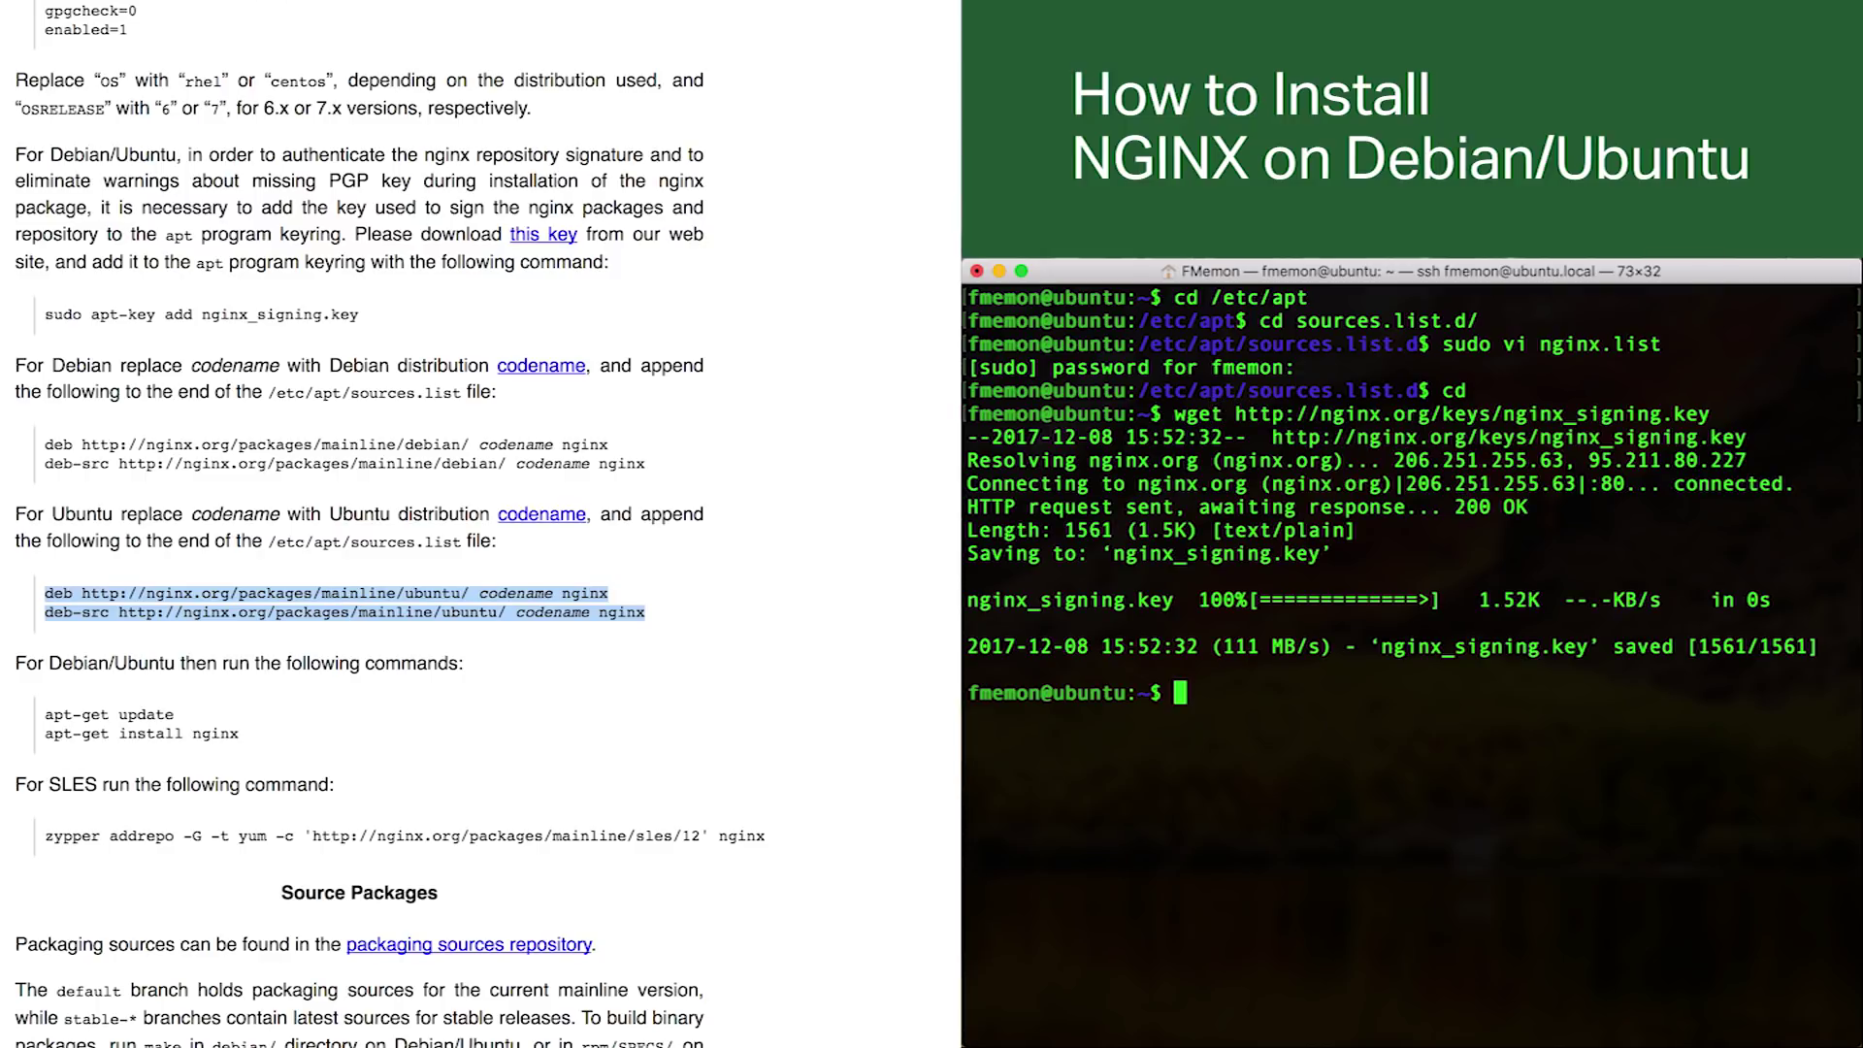
# Step: Add nginx_signing.key to apt with apt-key and refresh the package lists with apt-get update
pyautogui.write('sudo apt-key add ')
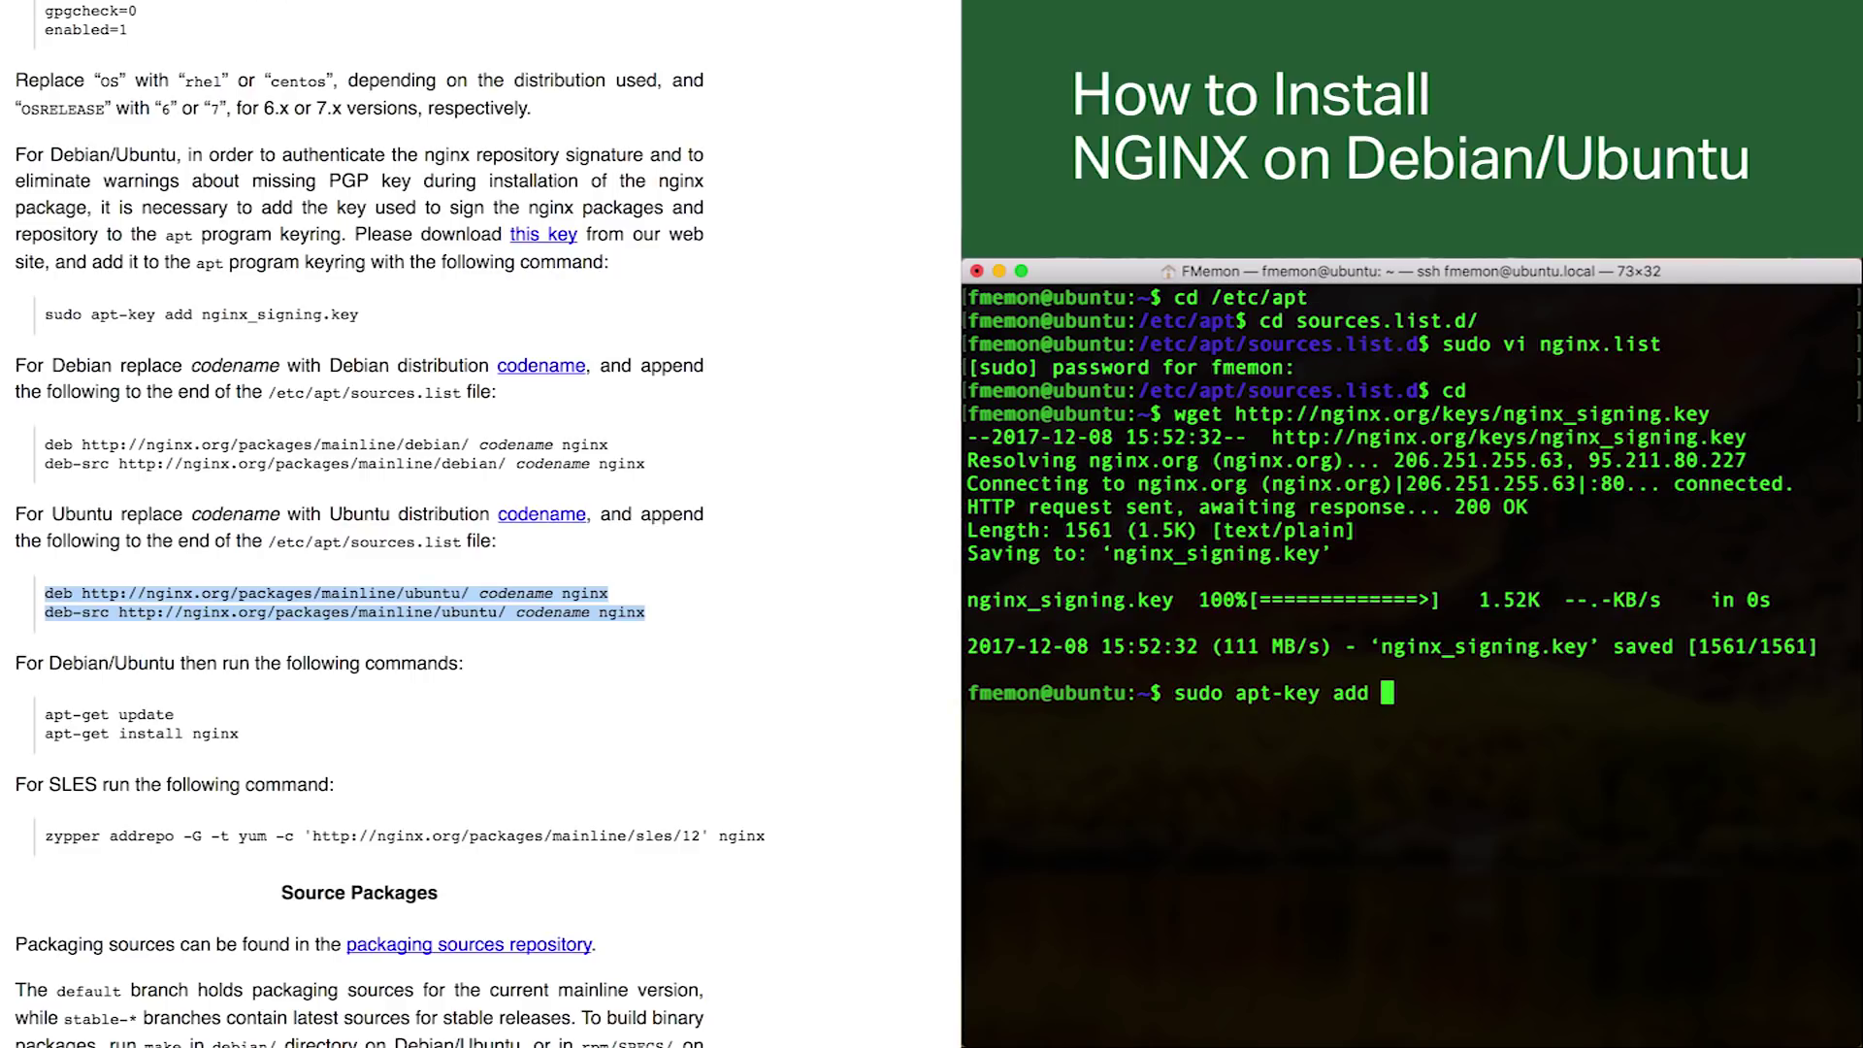
pyautogui.write('nginx_signing.key')
pyautogui.press('Return')
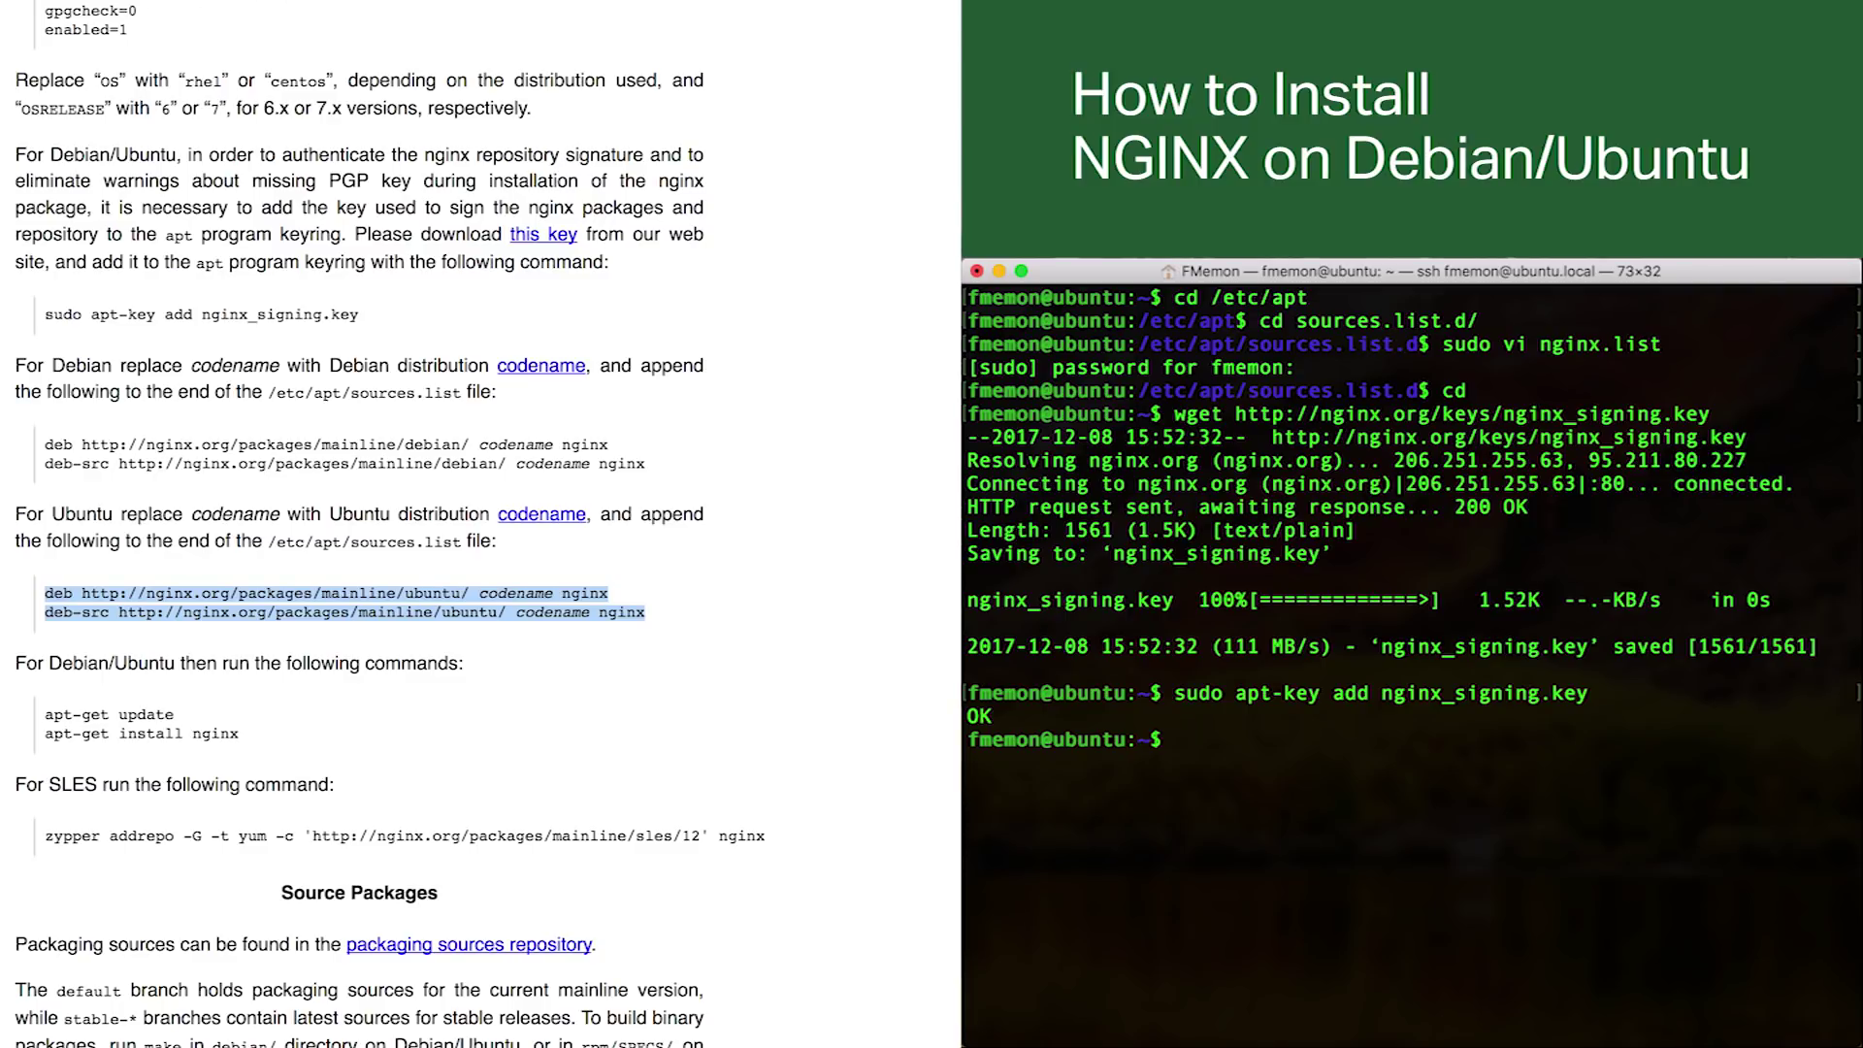
pyautogui.write('sudo apt-get update')
pyautogui.press('Return')
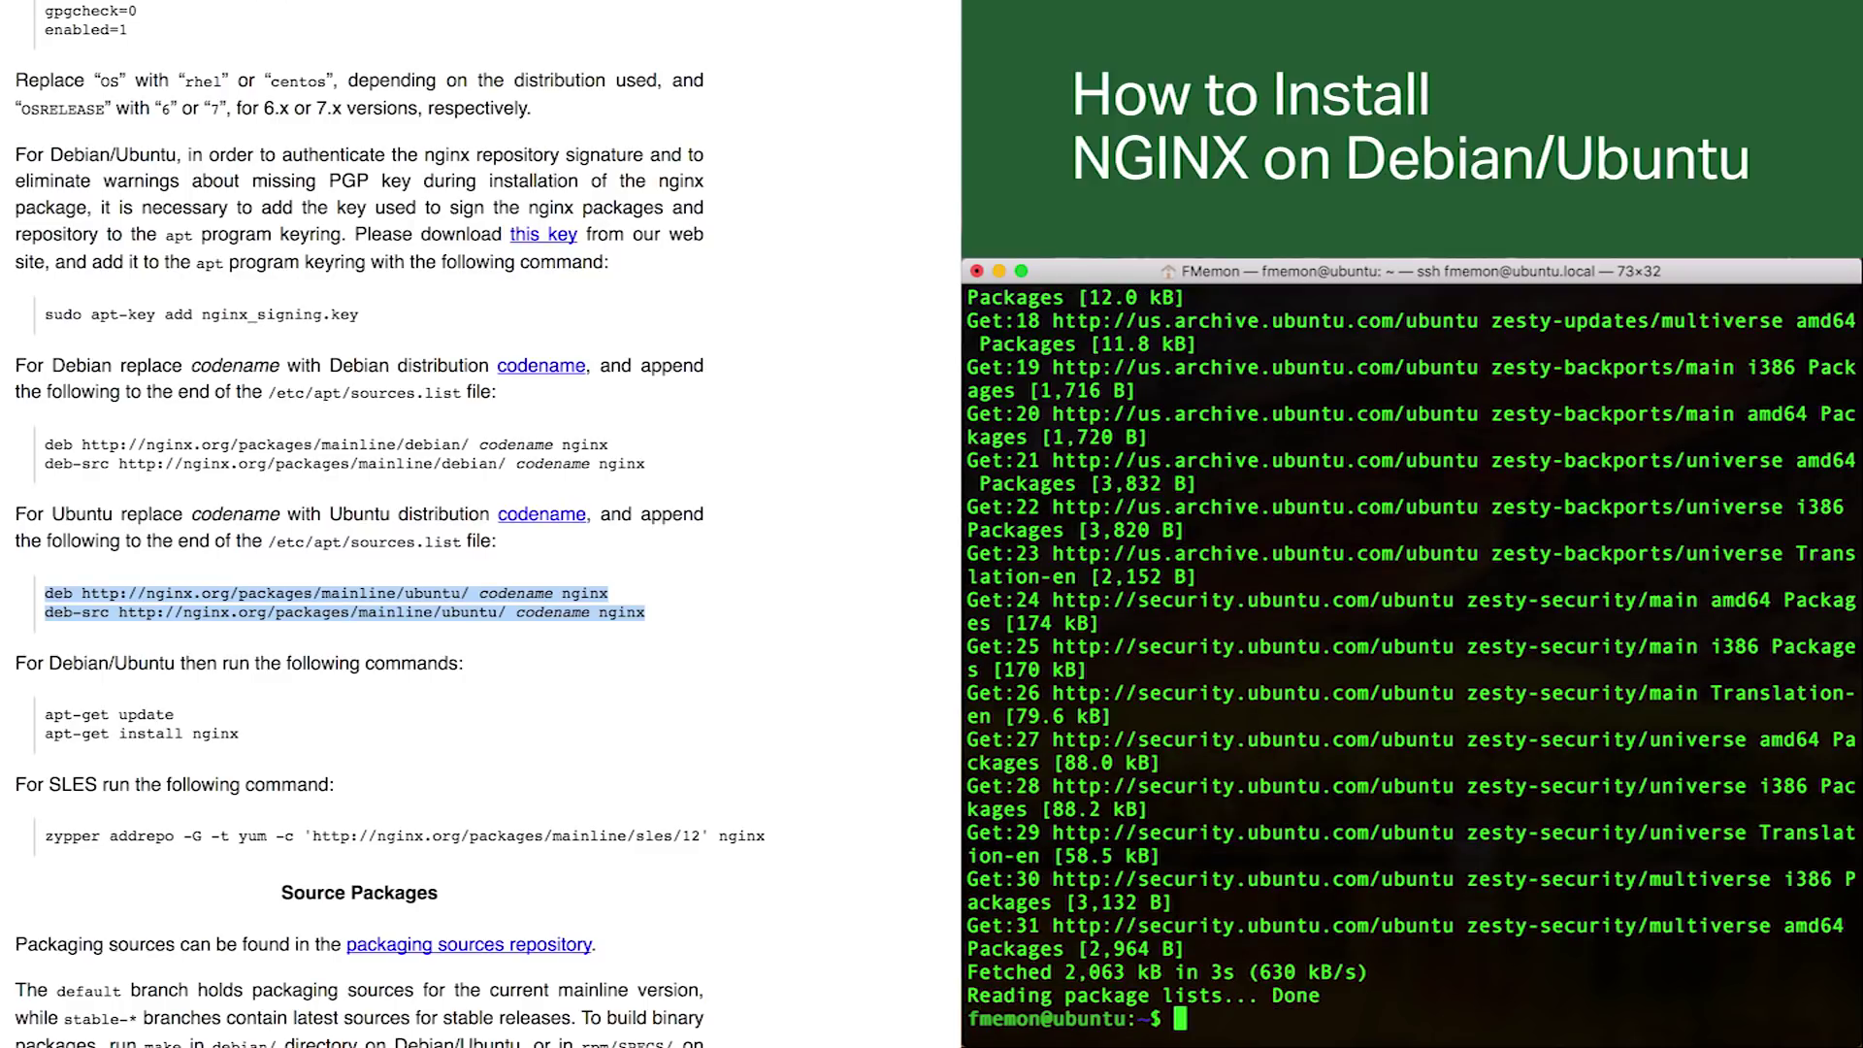
# Step: Install nginx with apt-get and confirm nginx -v reports nginx/1.13.7
pyautogui.write('sudo apt-get install')
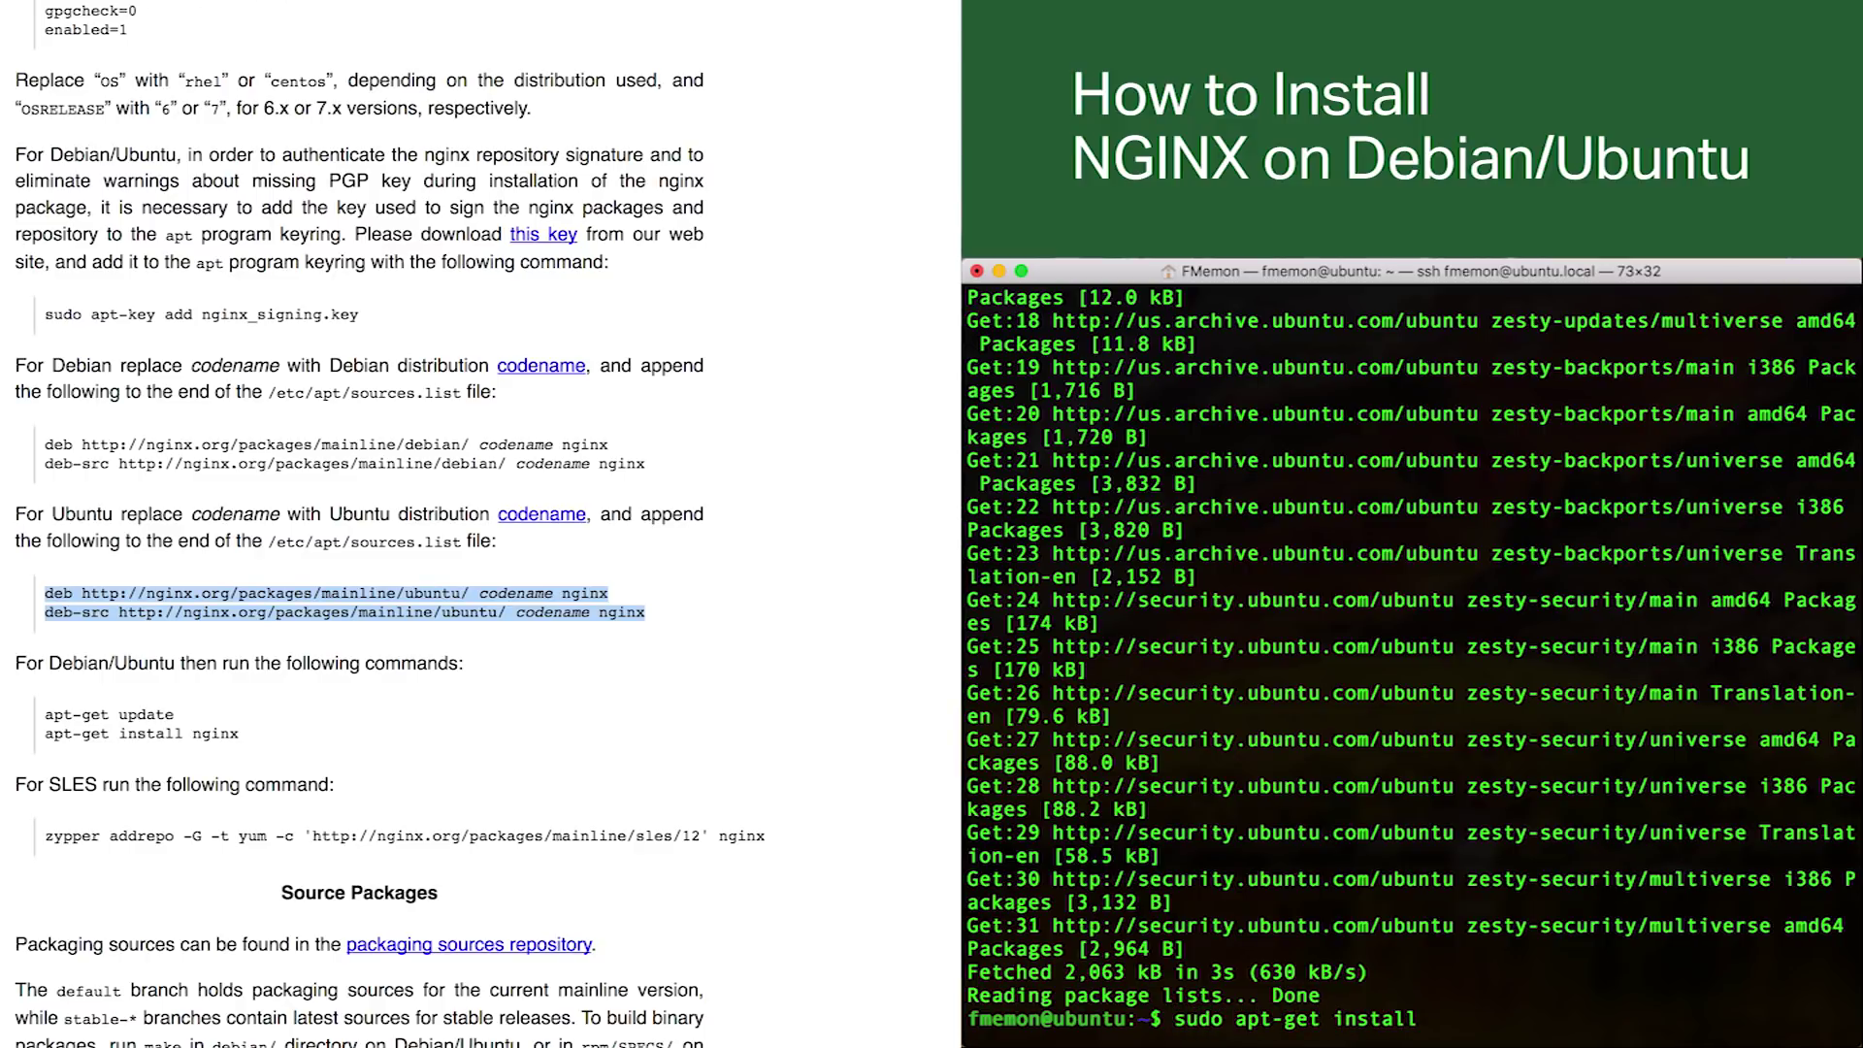
pyautogui.write(' nginx')
pyautogui.press('Return')
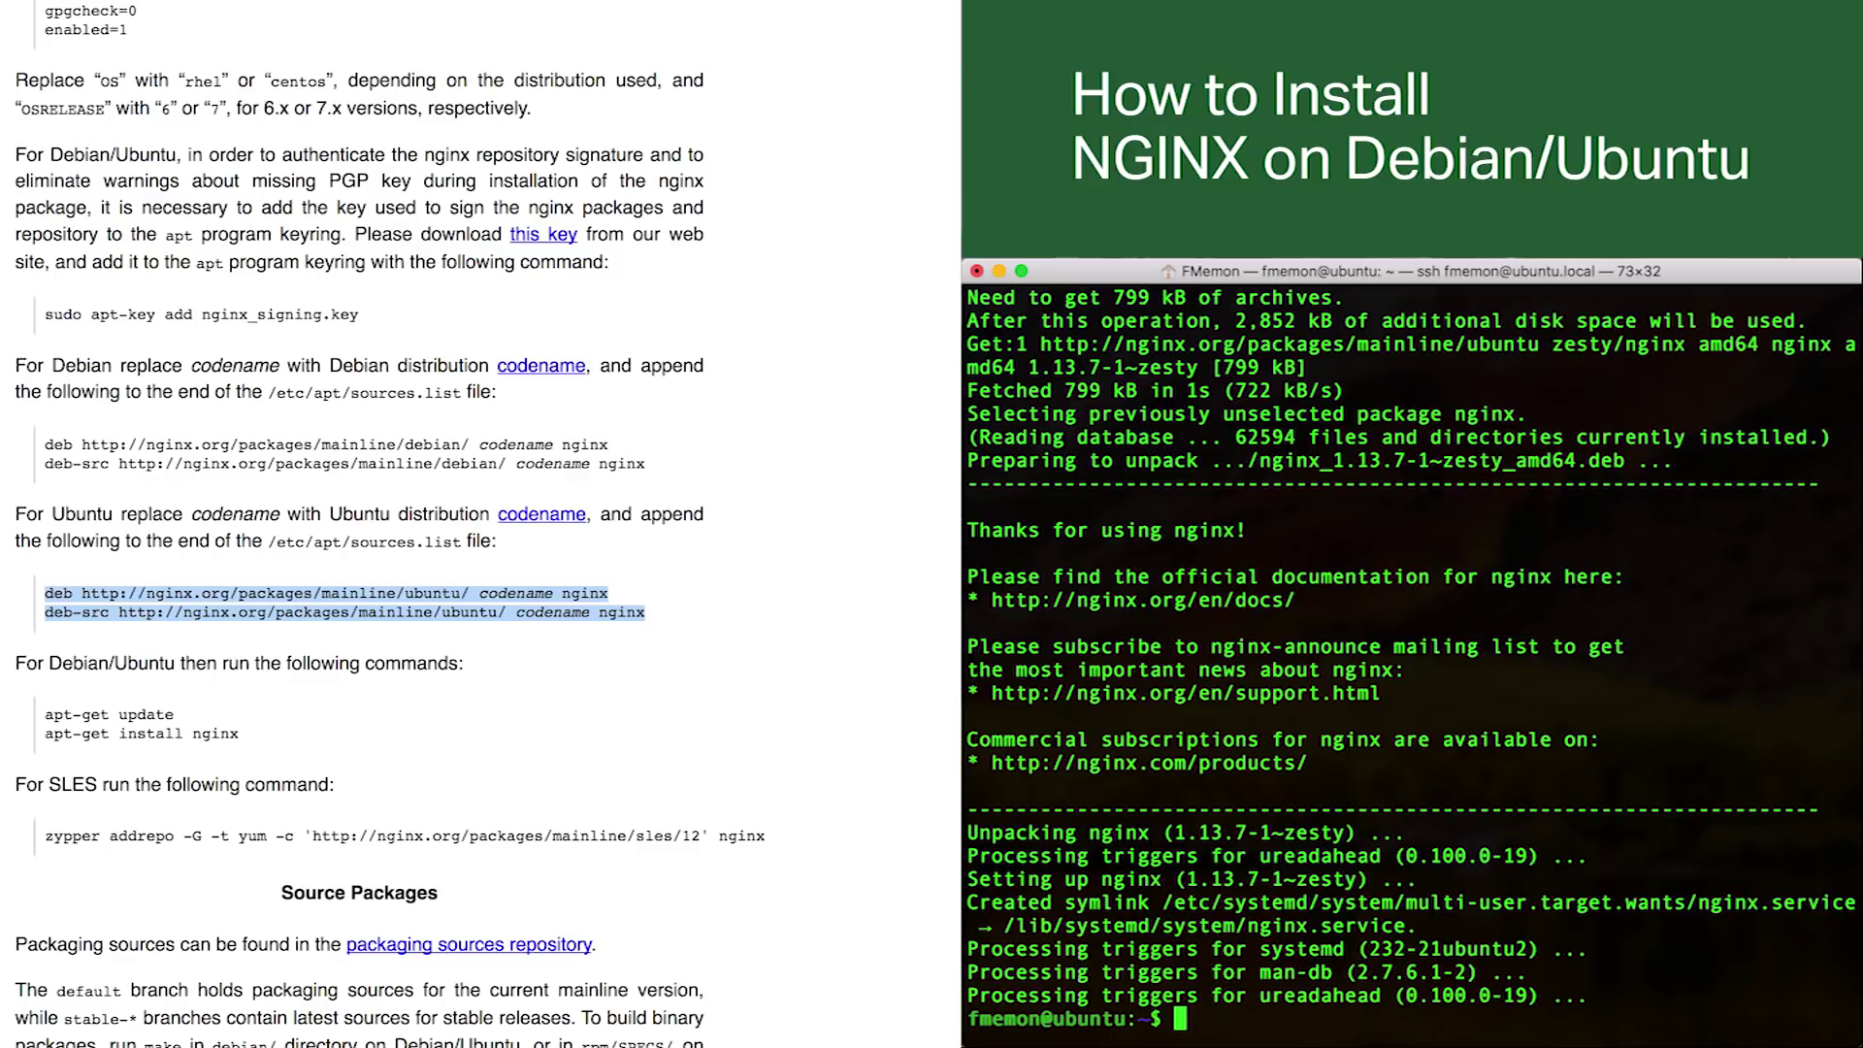
pyautogui.write('nginx -v')
pyautogui.press('Return')
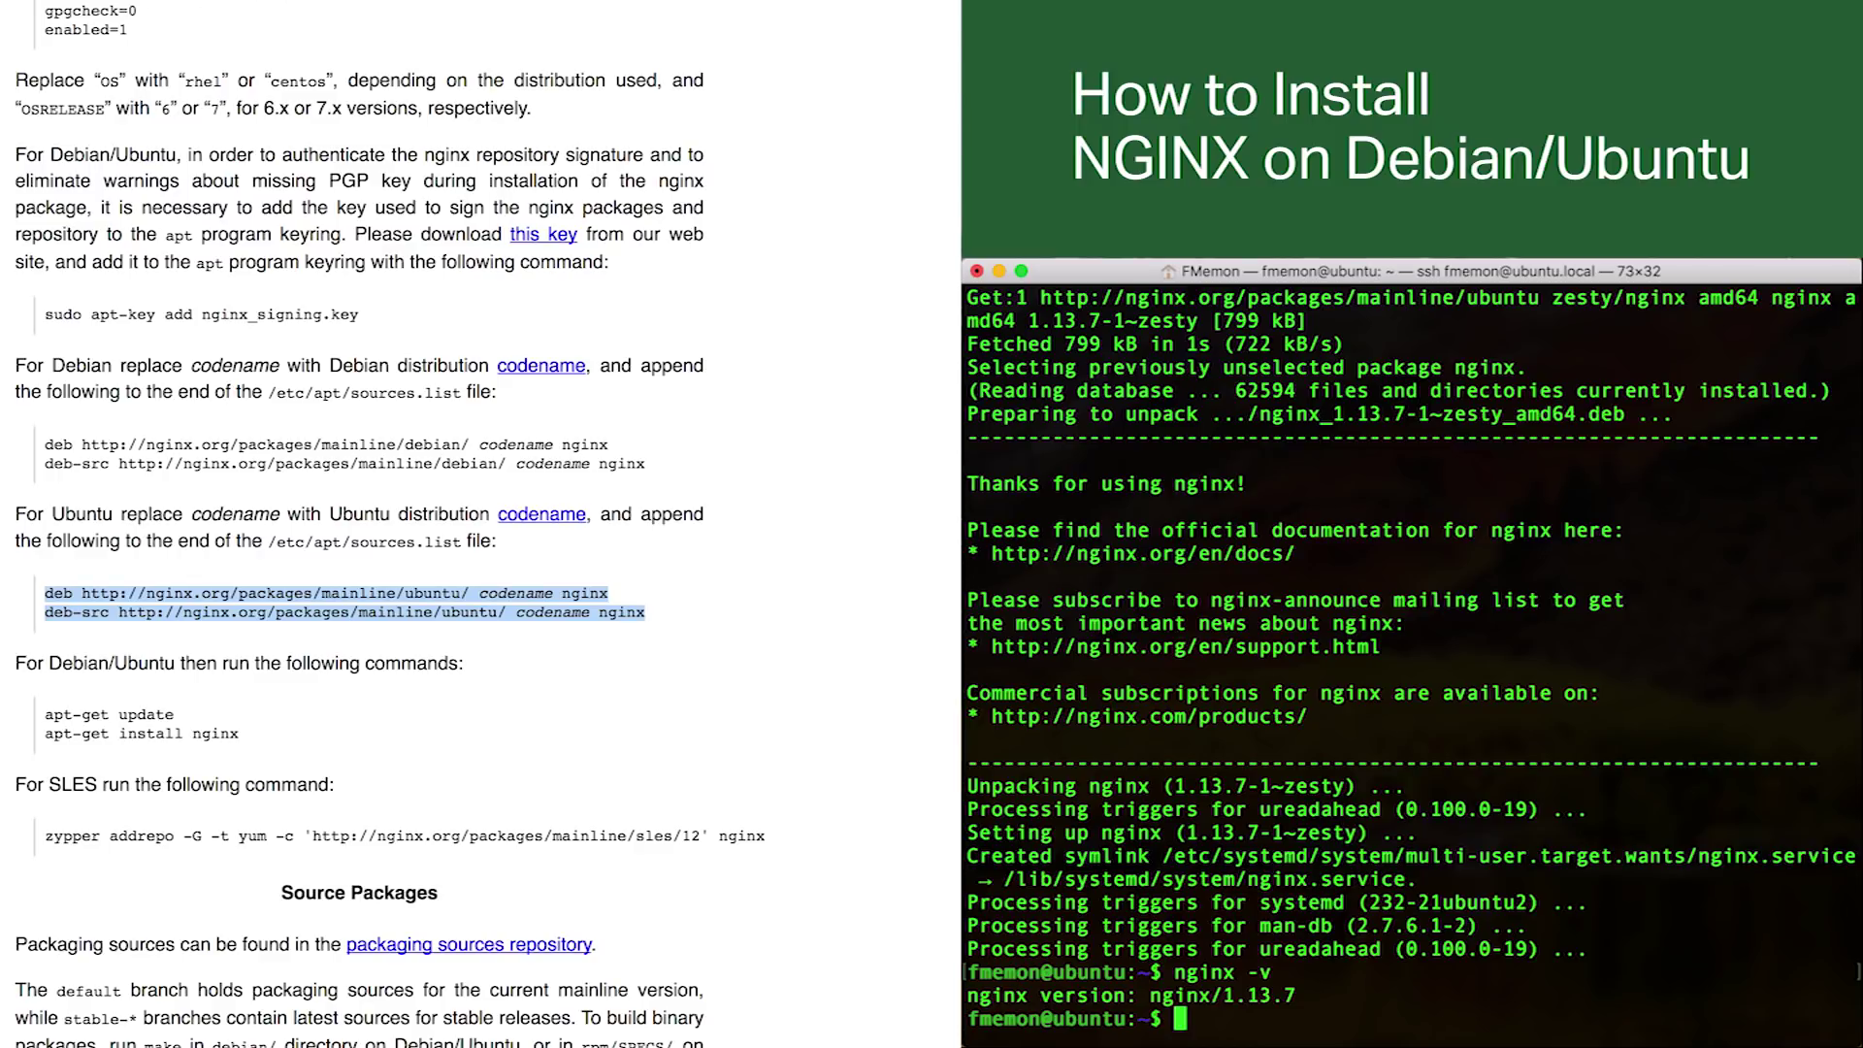
# Step: Check for nginx processes, start nginx via /etc/init.d/nginx start, then rerun ps -ef | grep nginx
pyautogui.write('ps -ef | grep nginx')
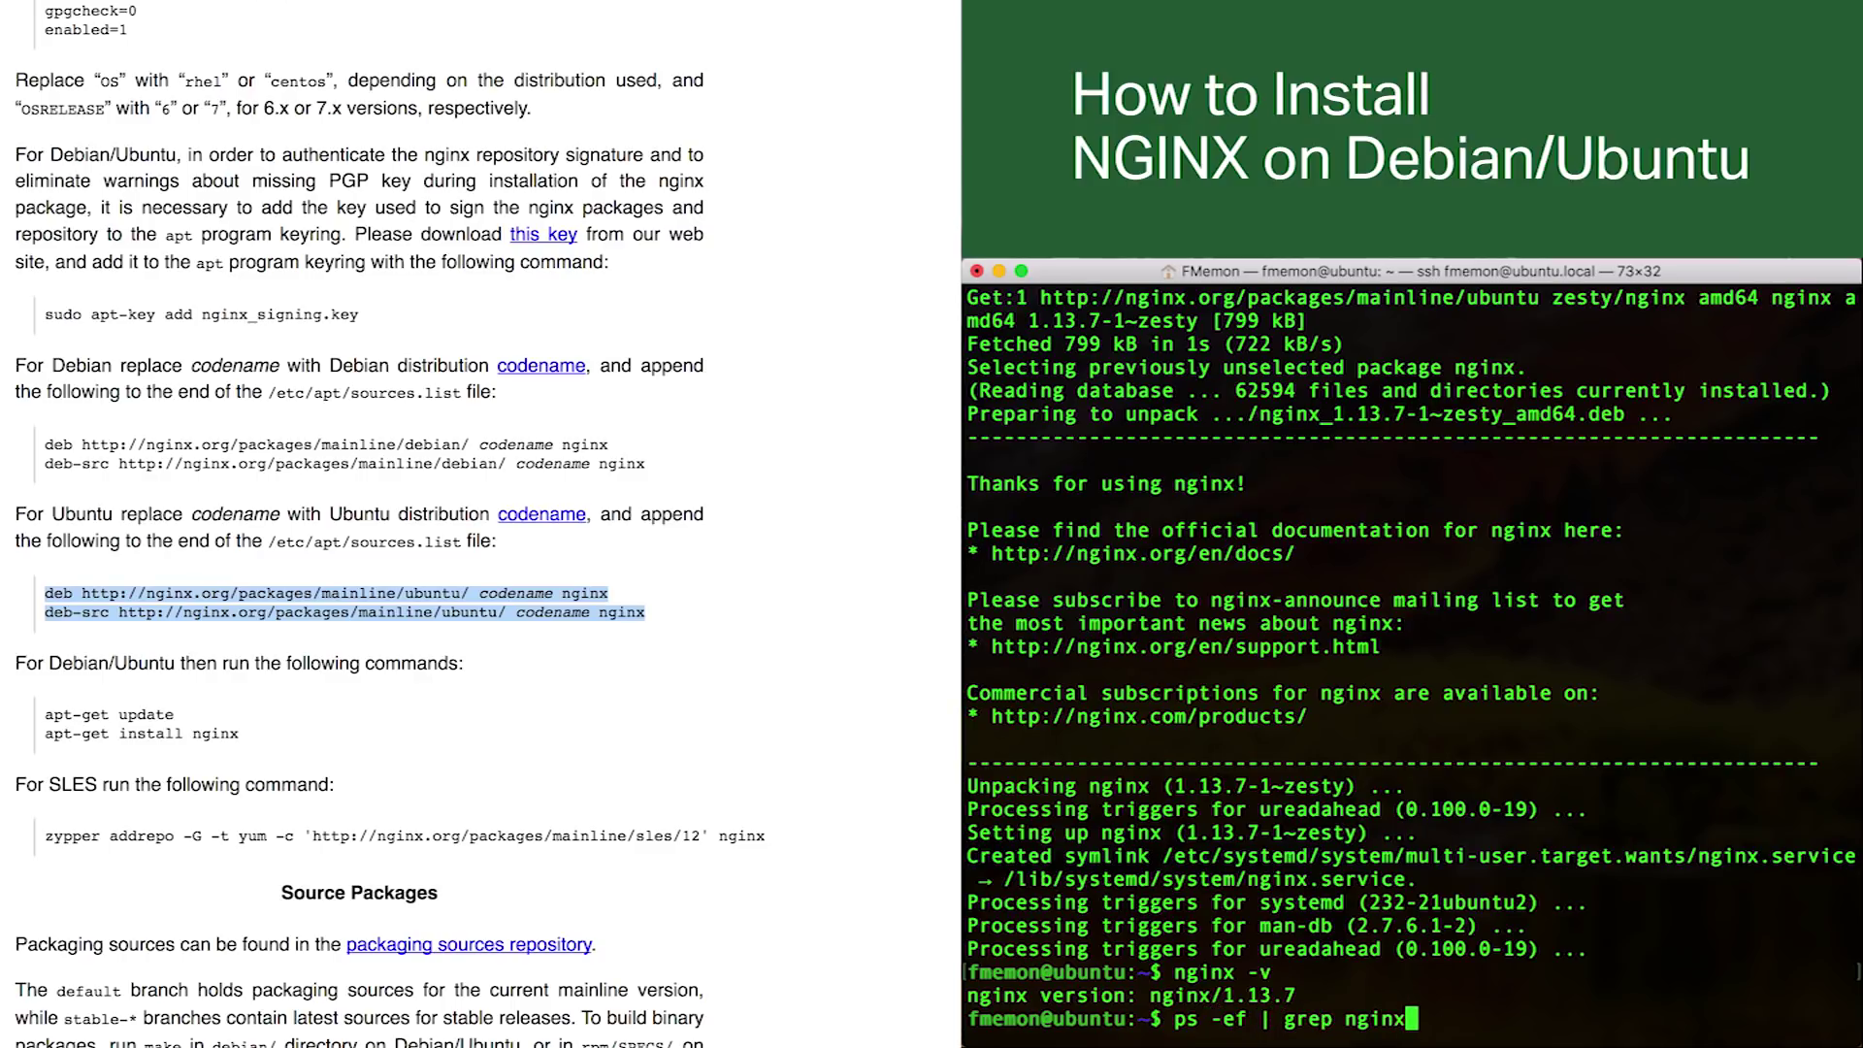
pyautogui.press('Return')
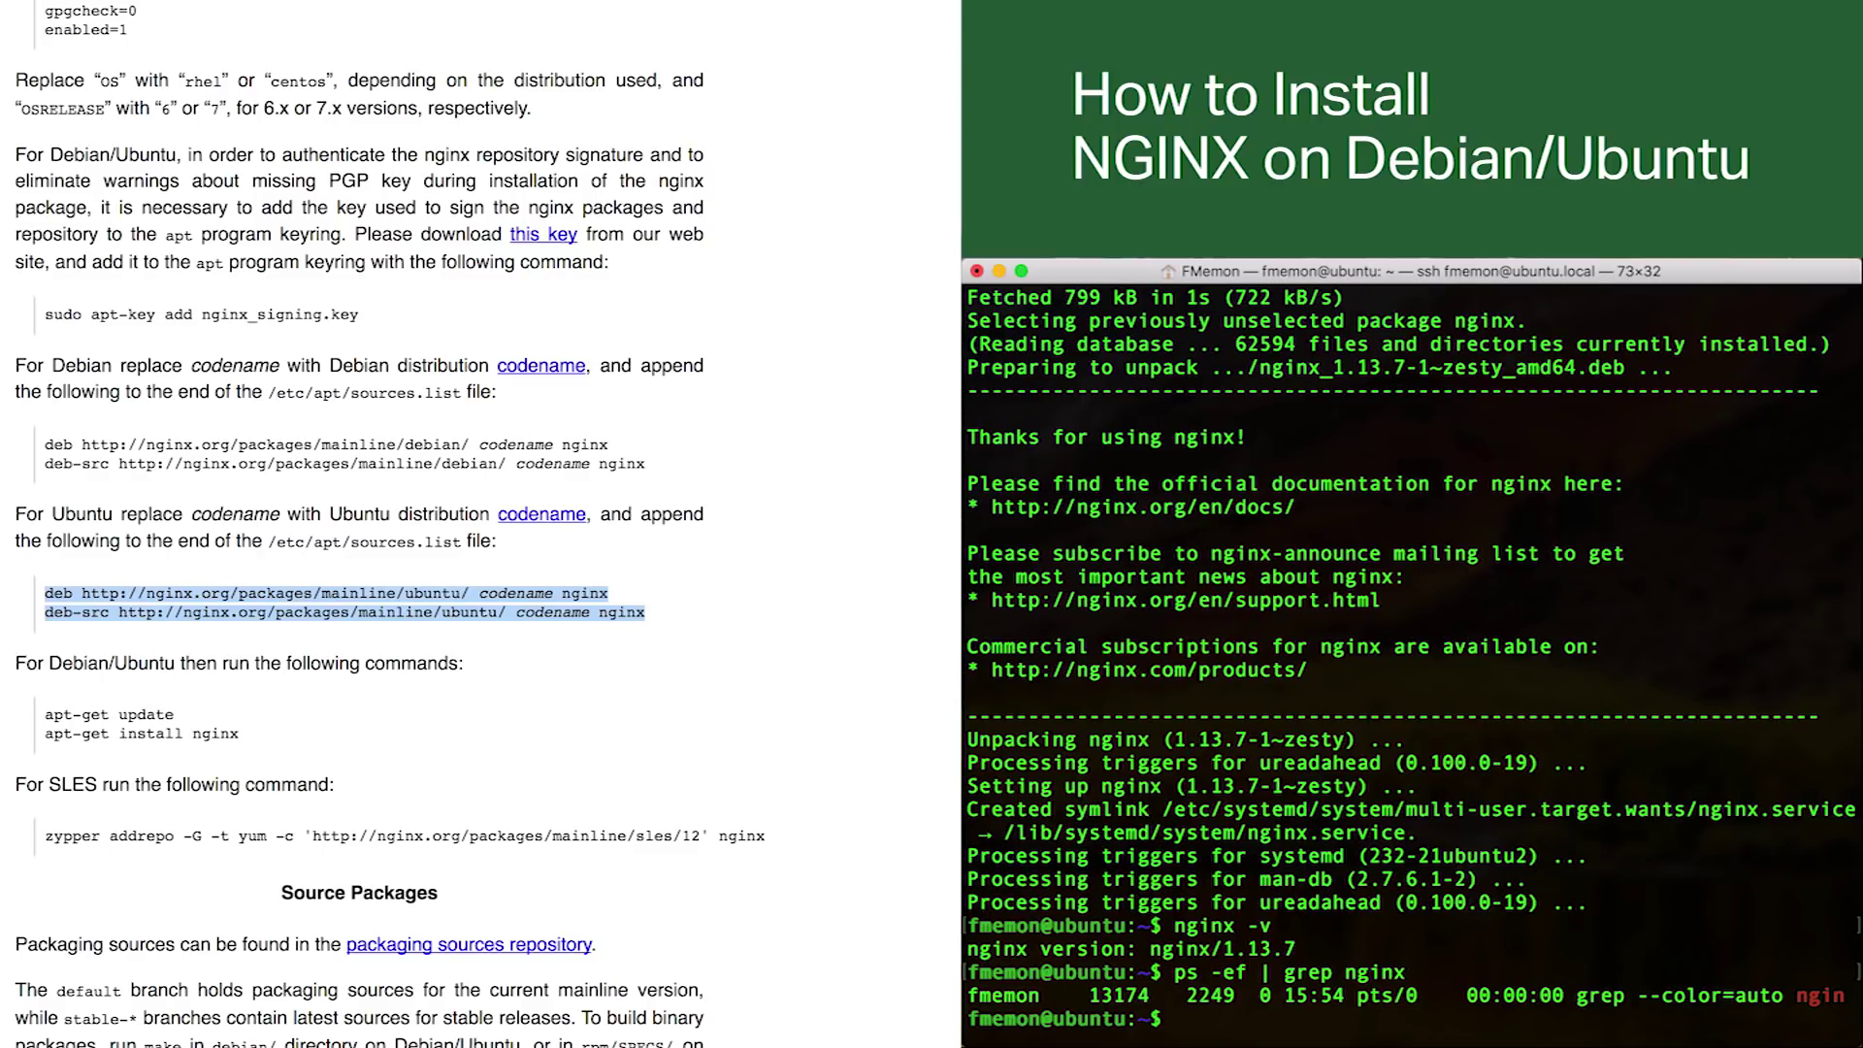
pyautogui.write('sudo /etc/init.d')
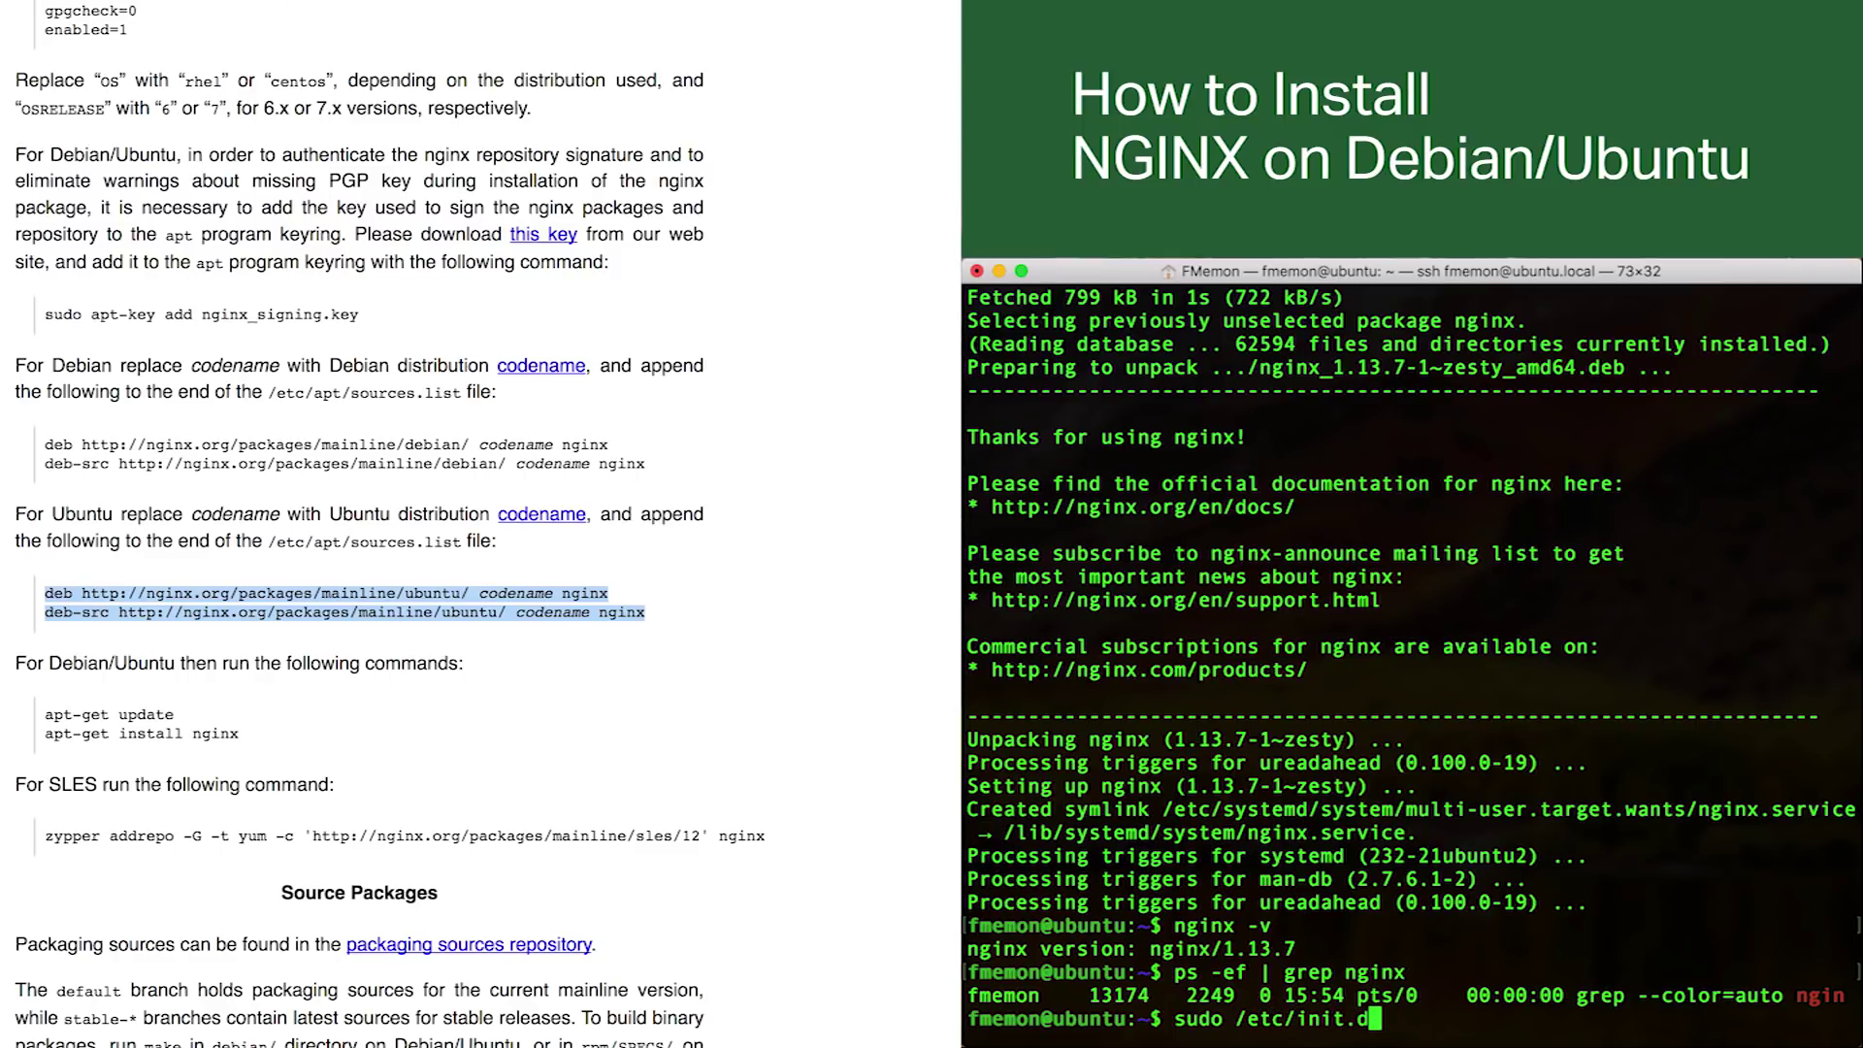
pyautogui.write('/nginx start')
pyautogui.press('Return')
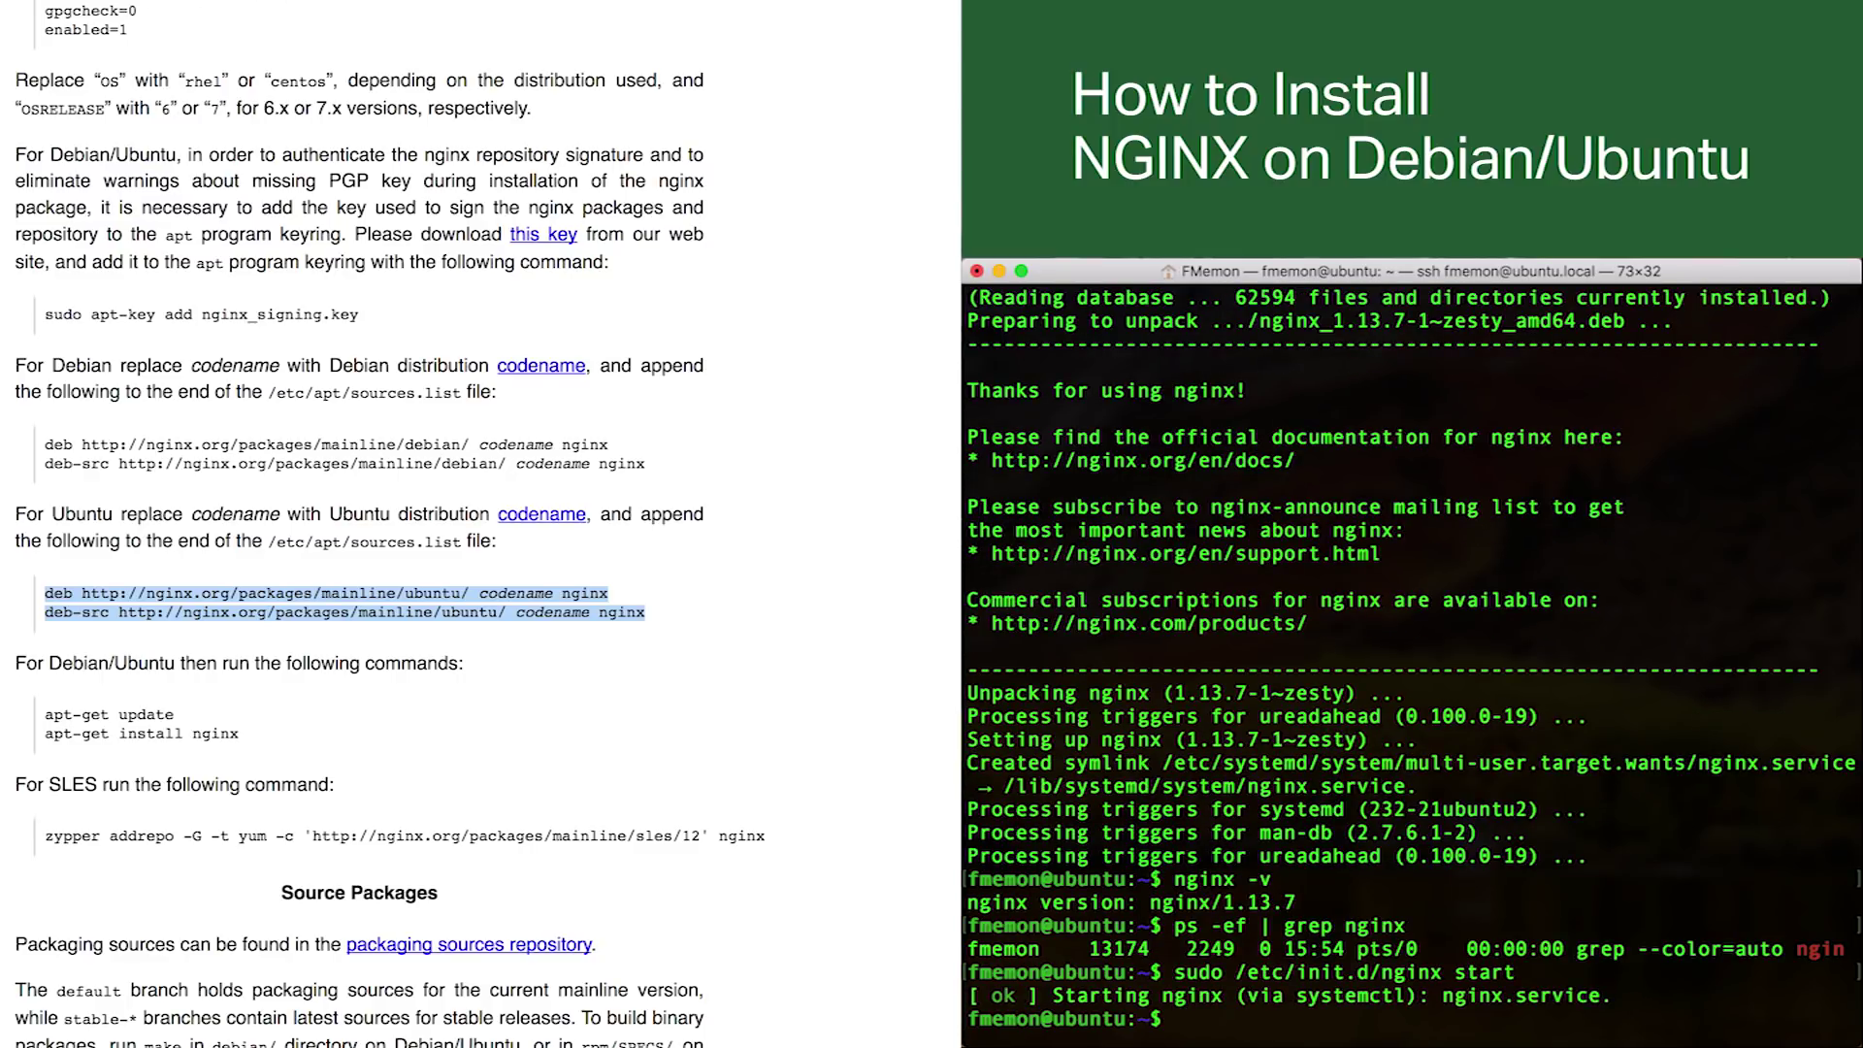
pyautogui.press('Up')
pyautogui.press('Up')
pyautogui.press('Return')
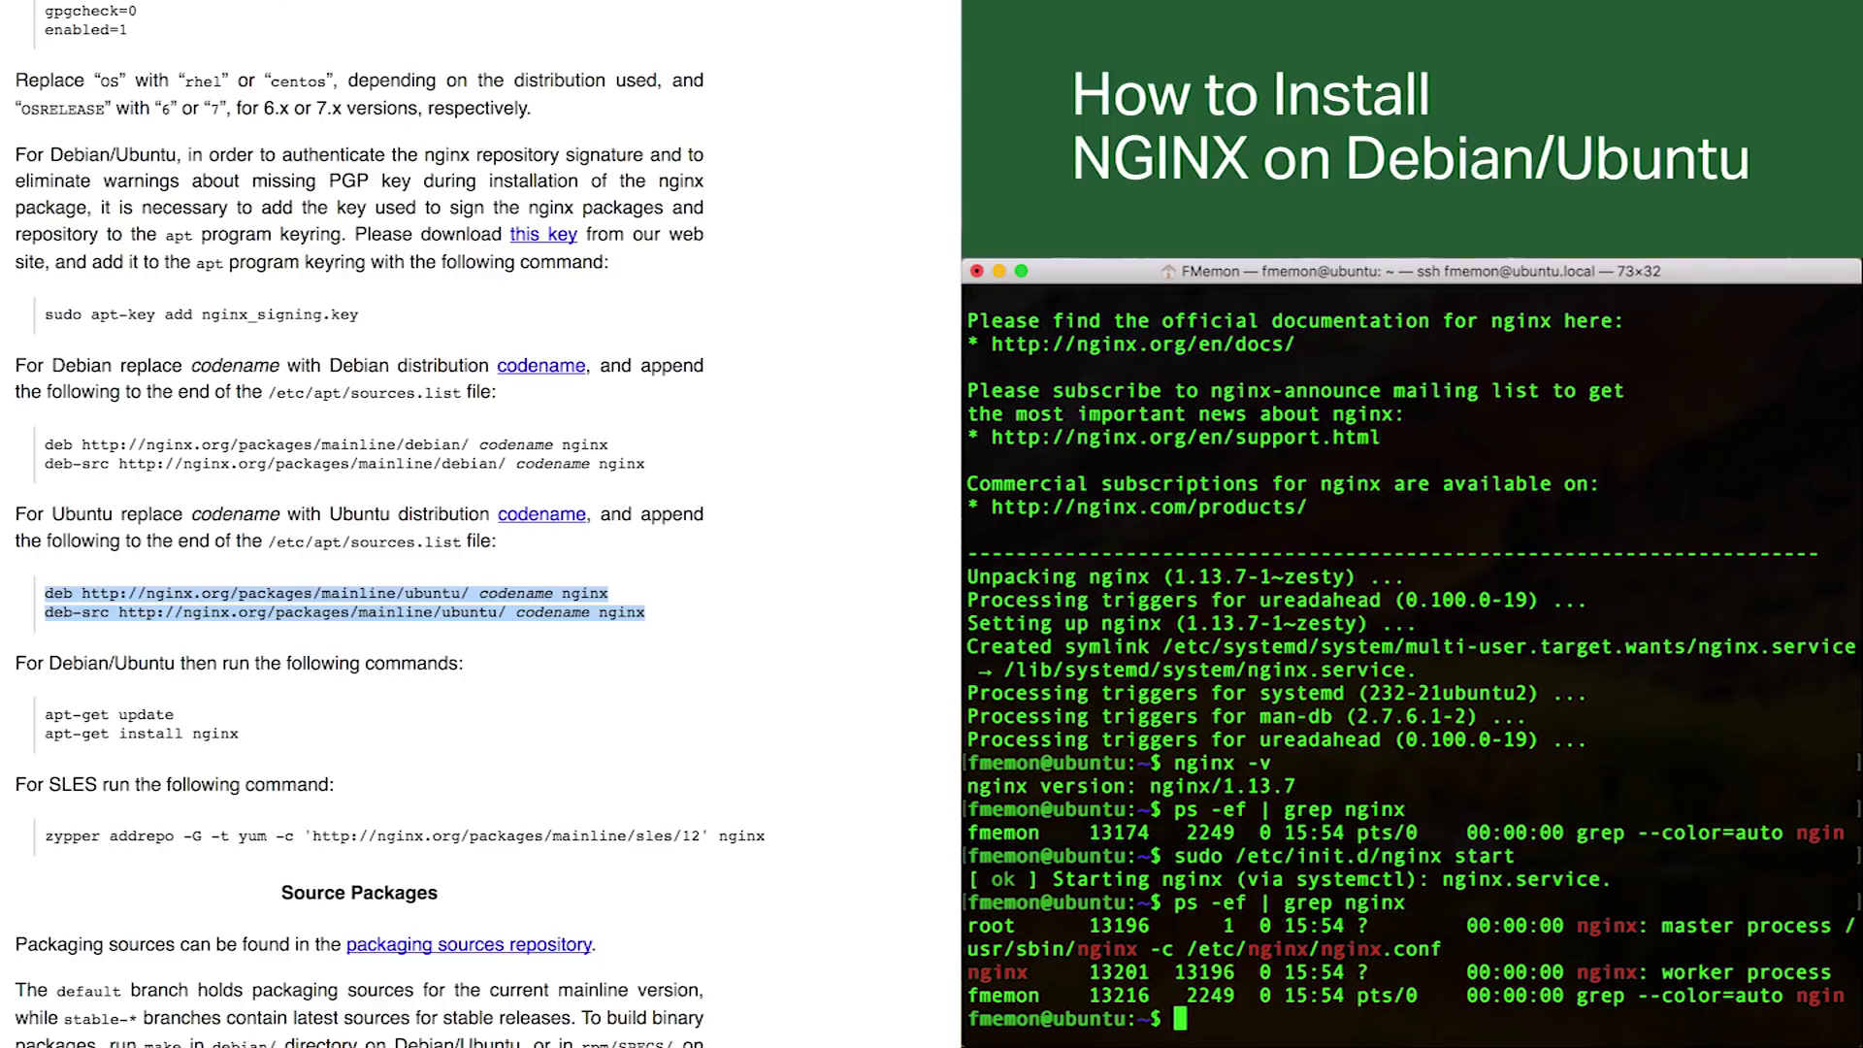